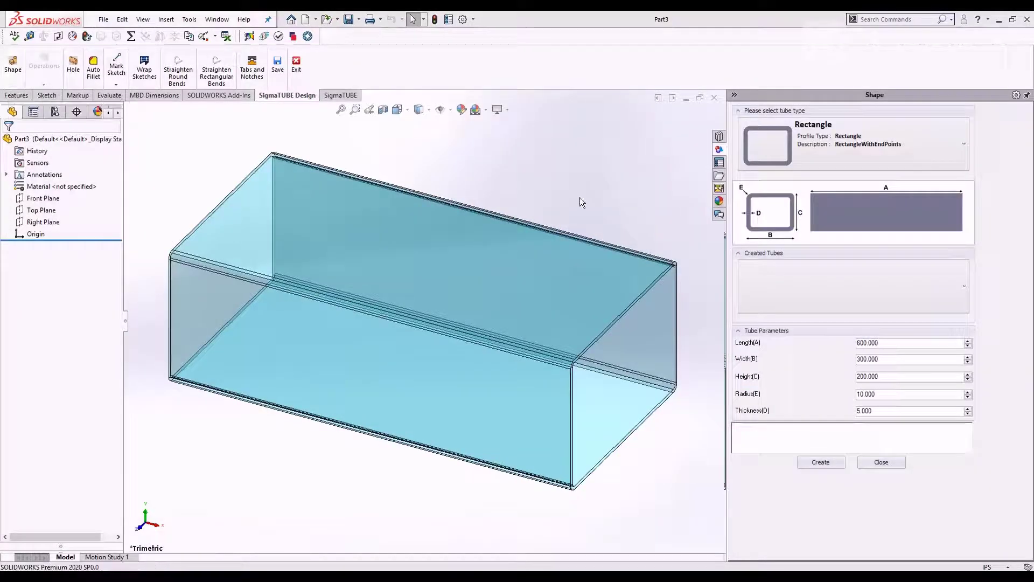
Create a 24-inch, 3 x 2 rectangular tube with 0.25 radius and 0.1 wall from the Rectangle X 24 X 3 X 0.1 preset
click(810, 149)
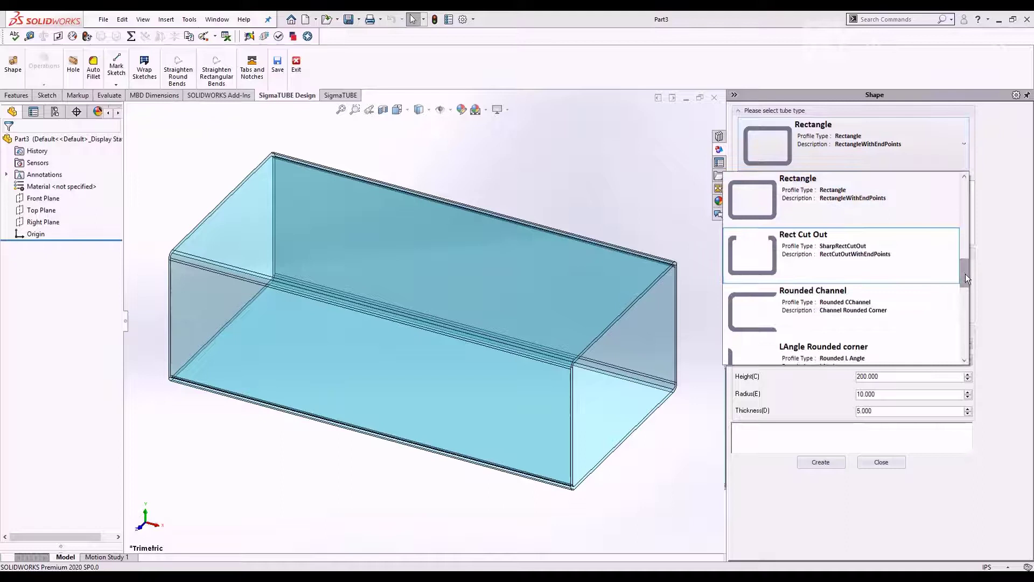
drag(965, 274, 963, 345)
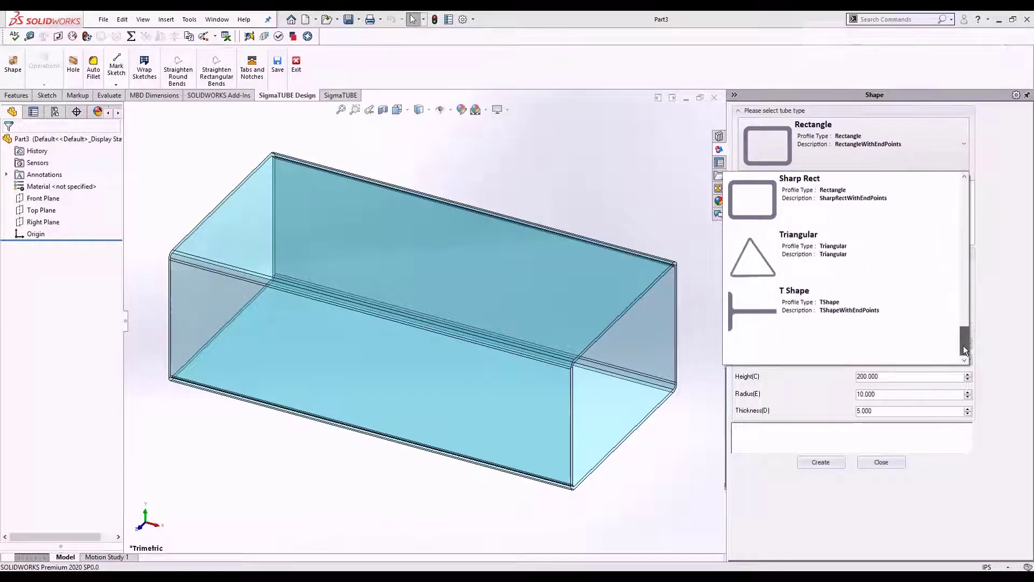
click(662, 211)
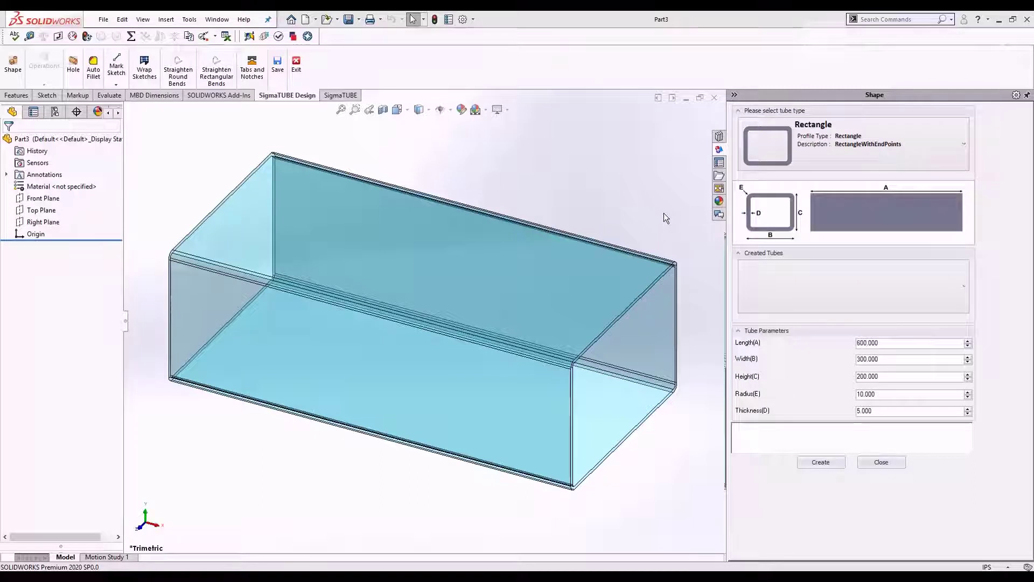
click(792, 278)
click(808, 329)
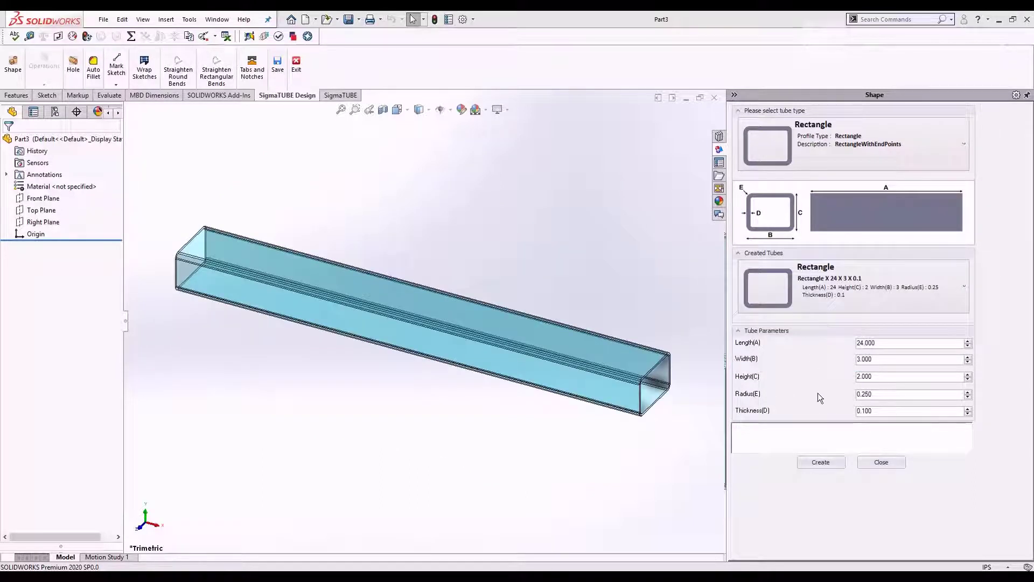
click(819, 462)
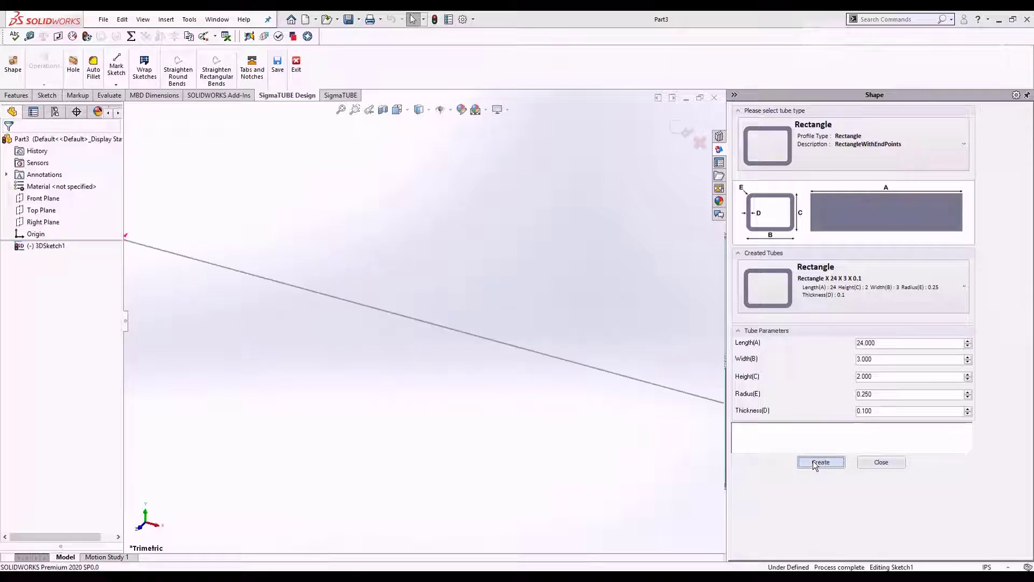
click(879, 462)
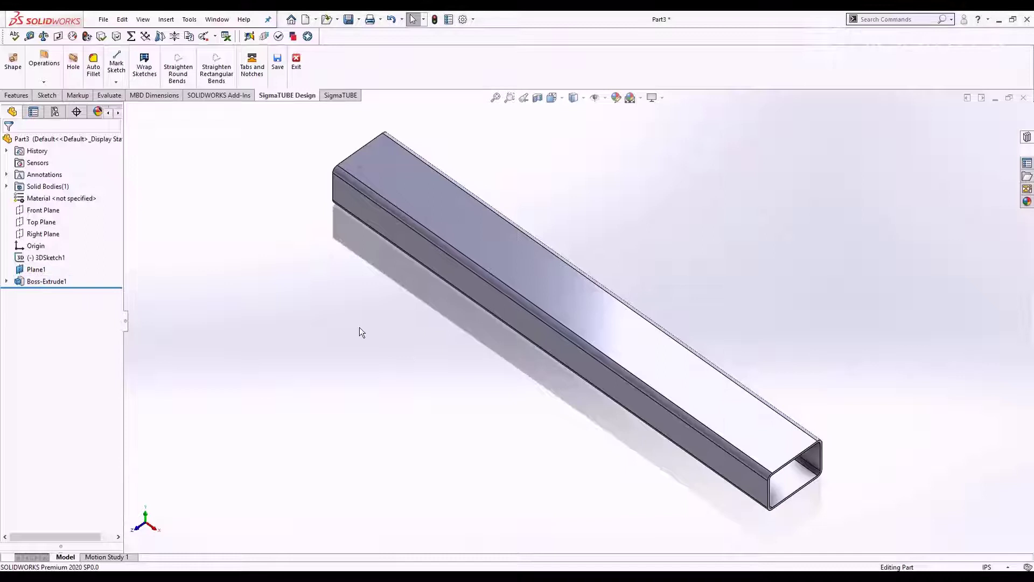
Cut a cope with diameter 4 into the tube's right end
click(34, 85)
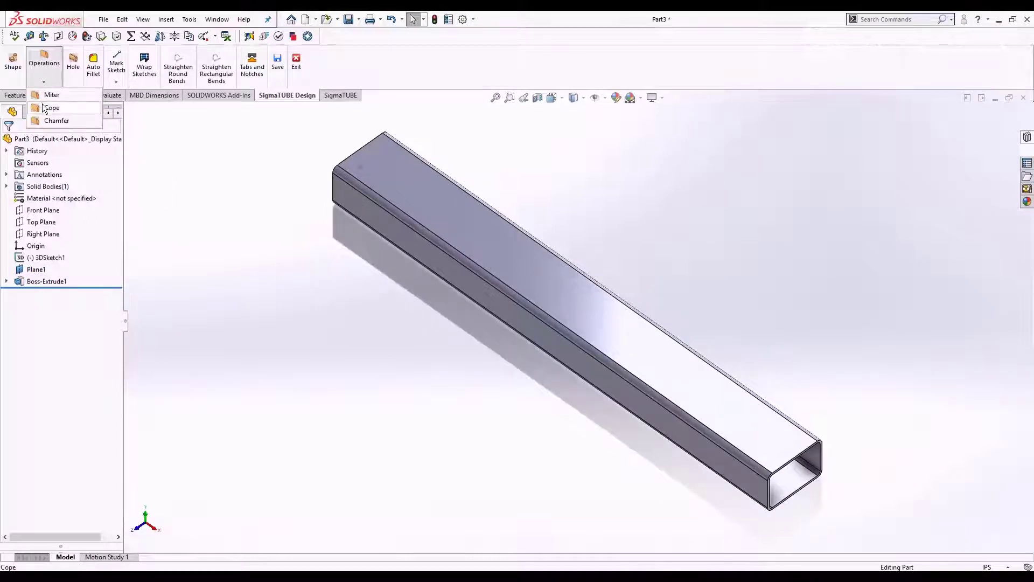
click(42, 103)
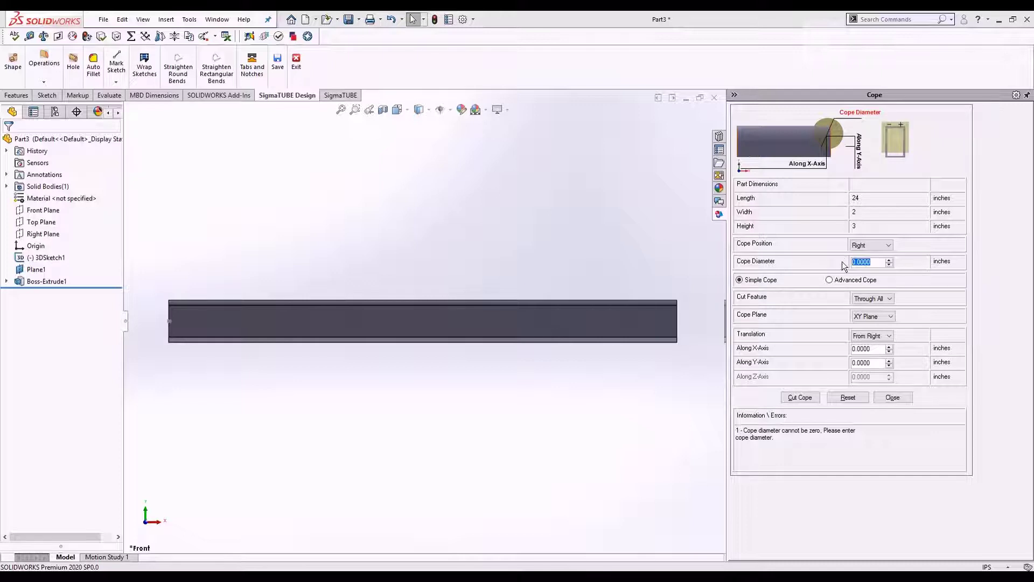
text(4)
key(Return)
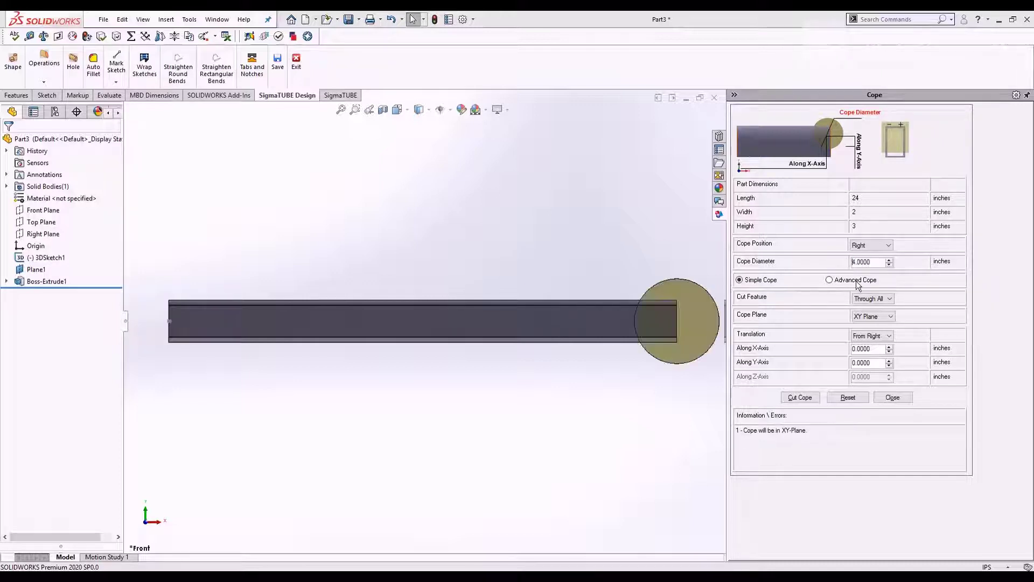
click(807, 397)
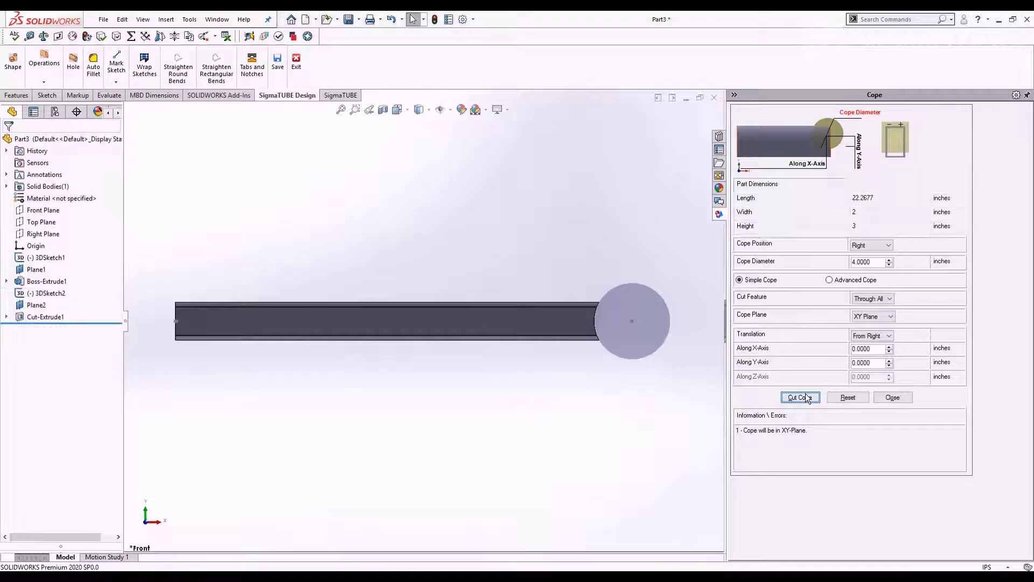
click(890, 396)
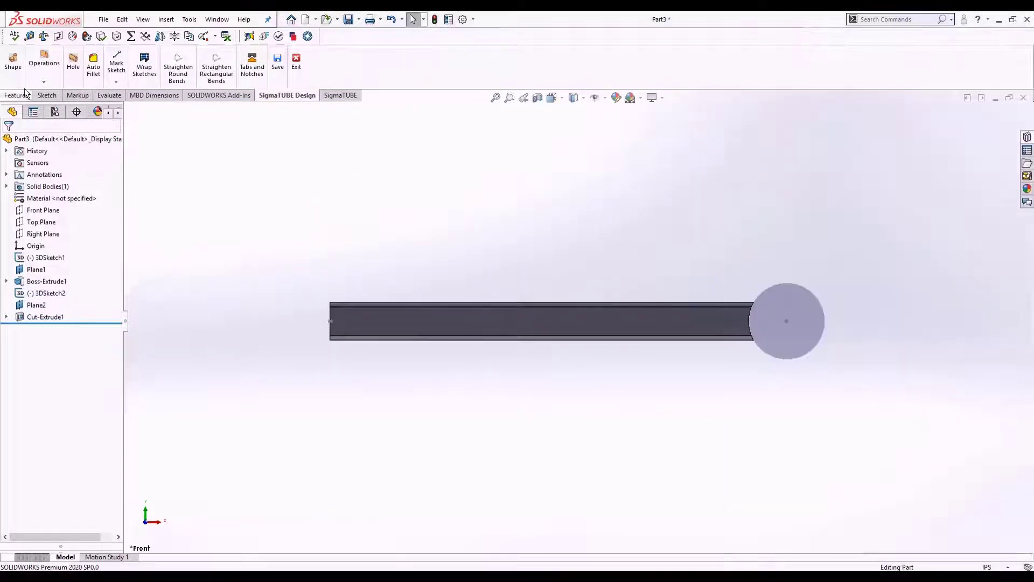
click(42, 80)
Cut a 45° miter on the tube's left end using reference point -Y
click(46, 106)
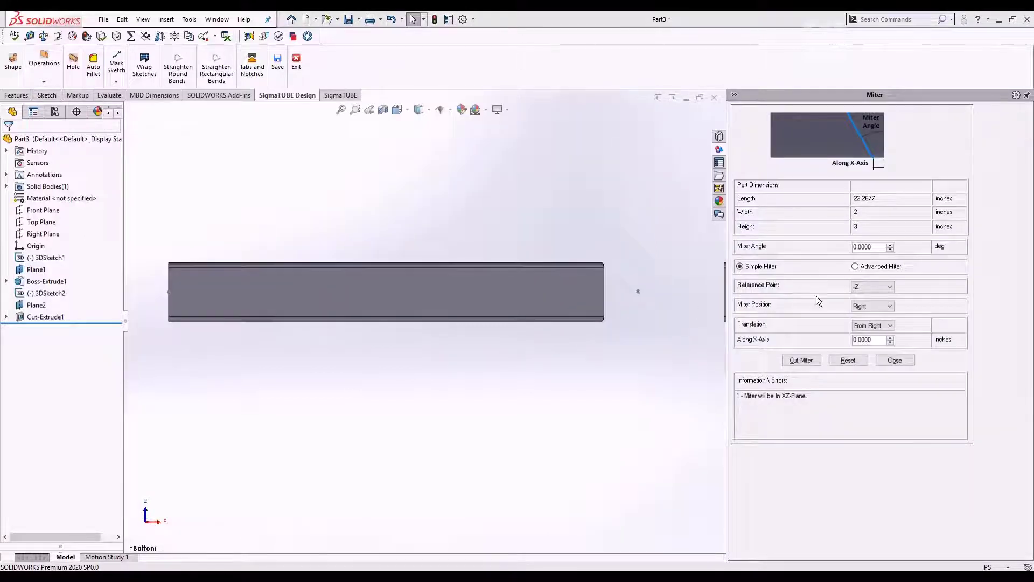
click(862, 287)
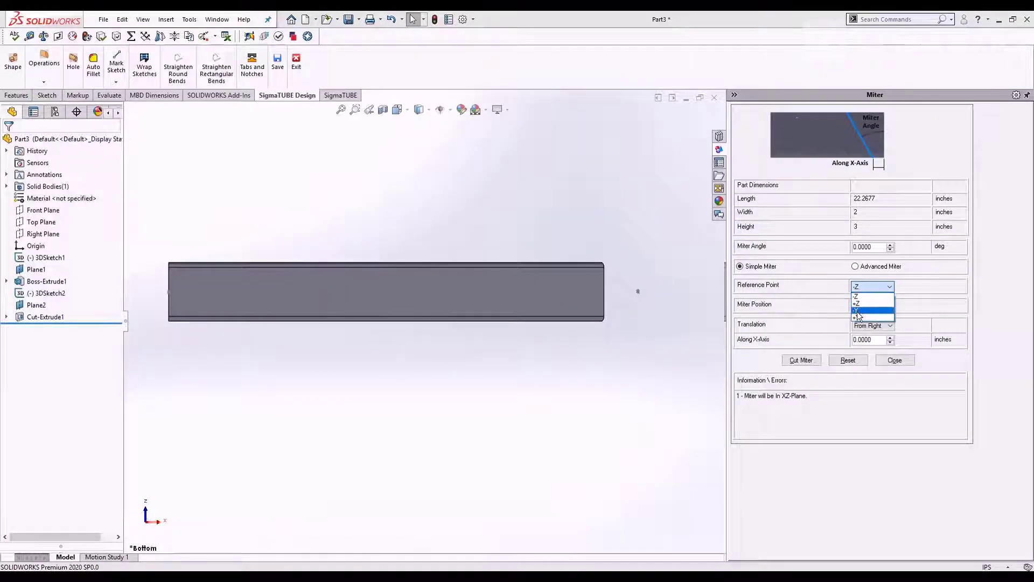
click(857, 311)
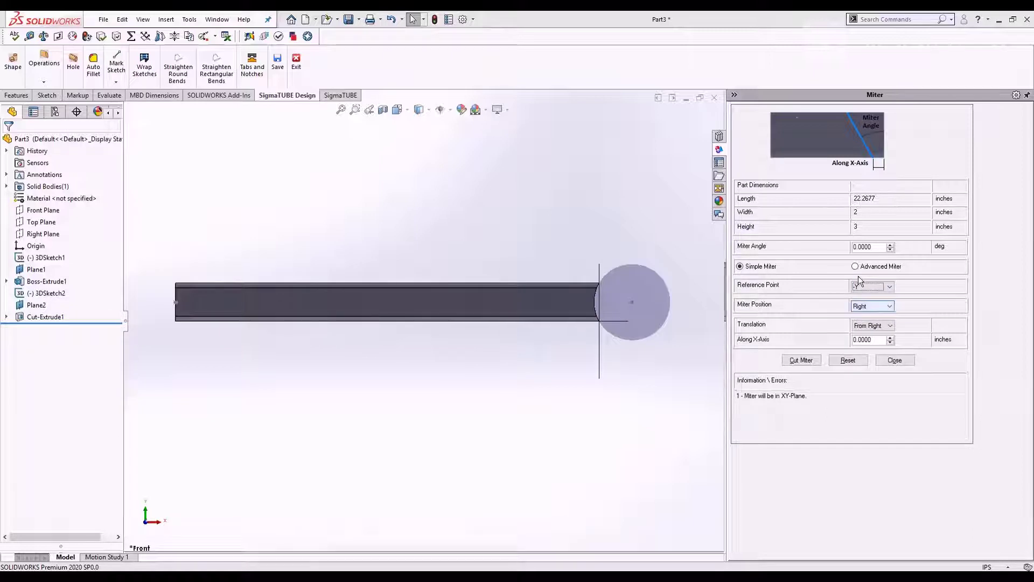
click(861, 314)
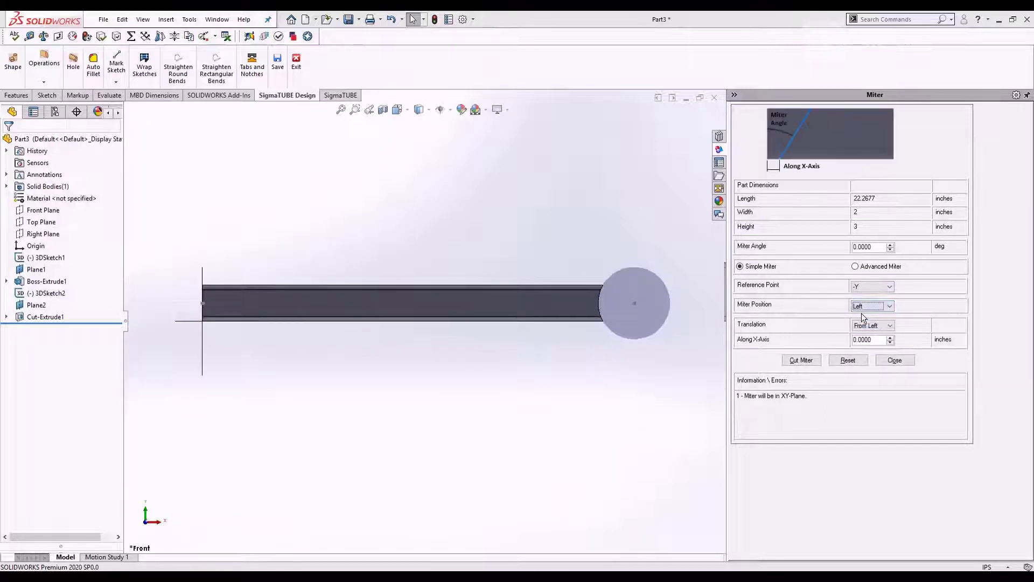
drag(875, 248, 848, 248)
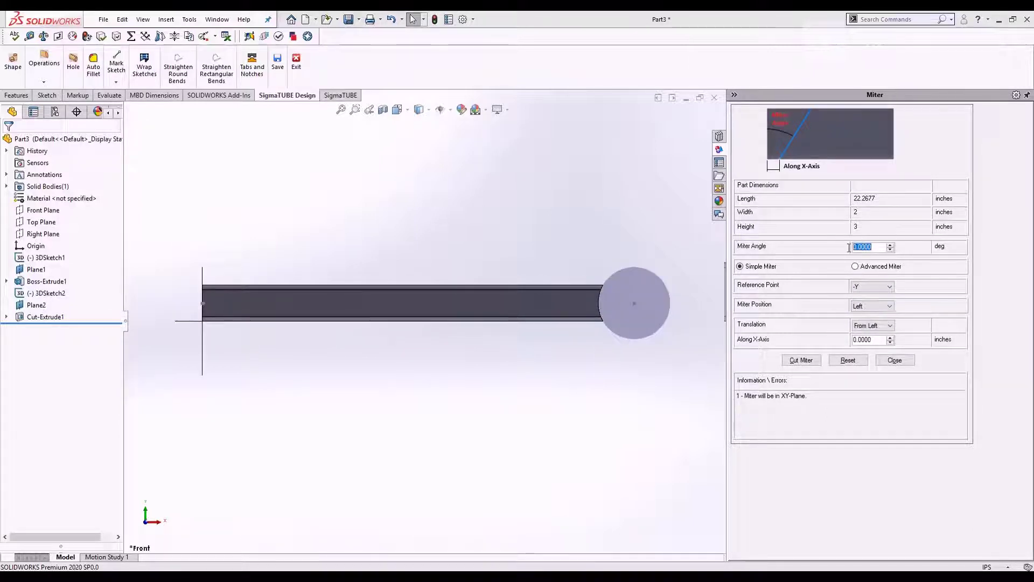
text(45)
key(Return)
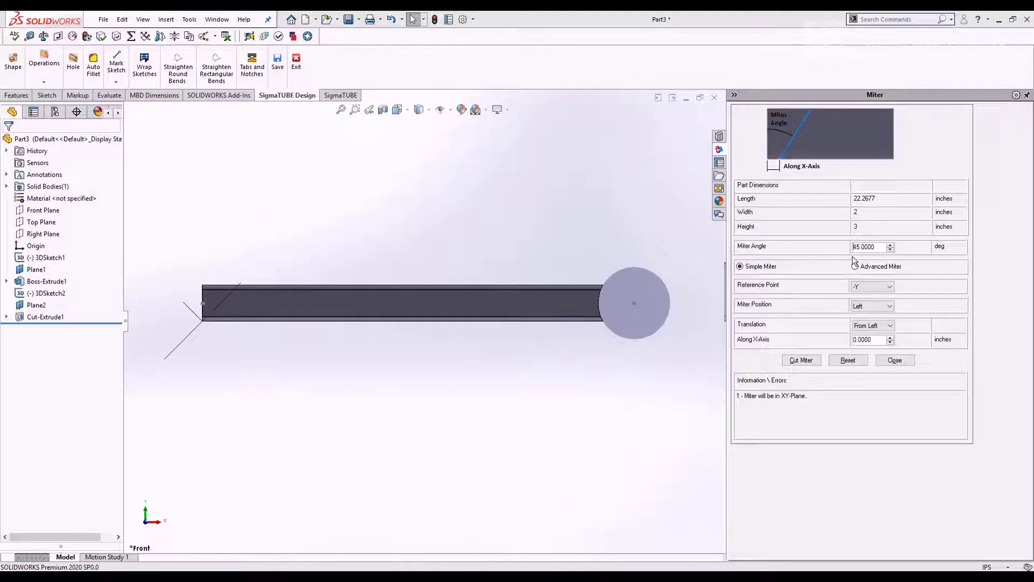
click(804, 358)
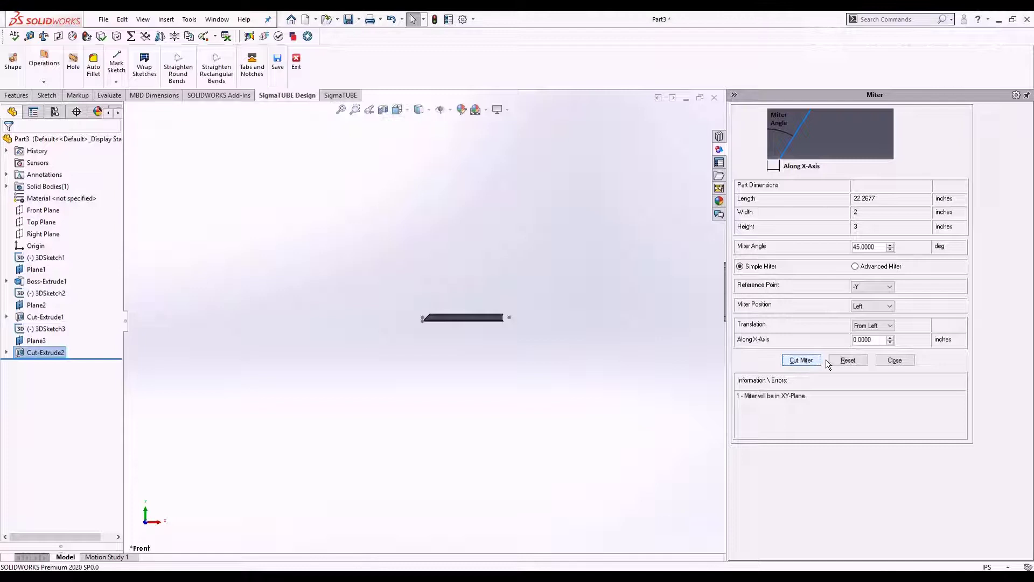
click(892, 360)
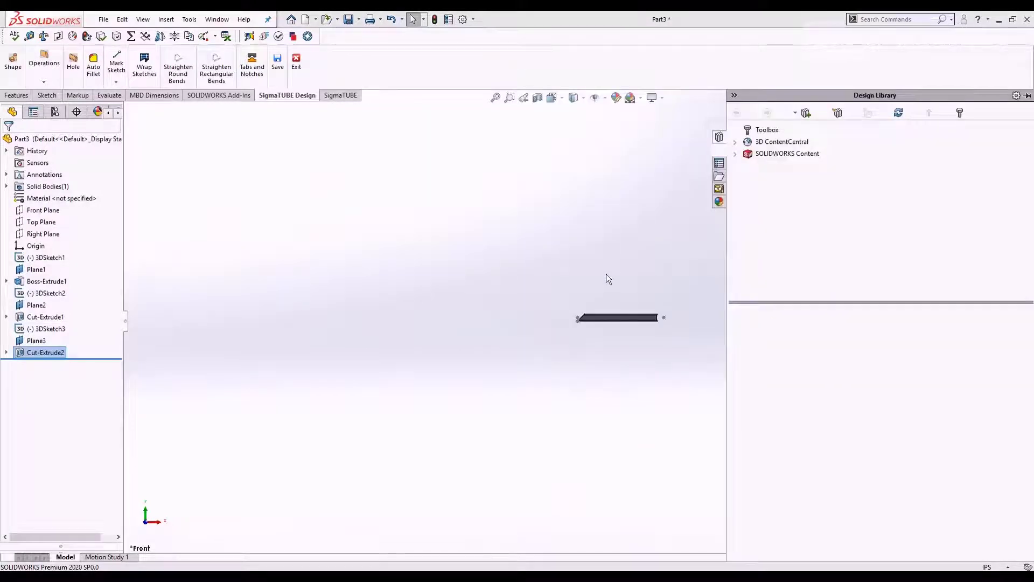
middle_drag(619, 292, 647, 335)
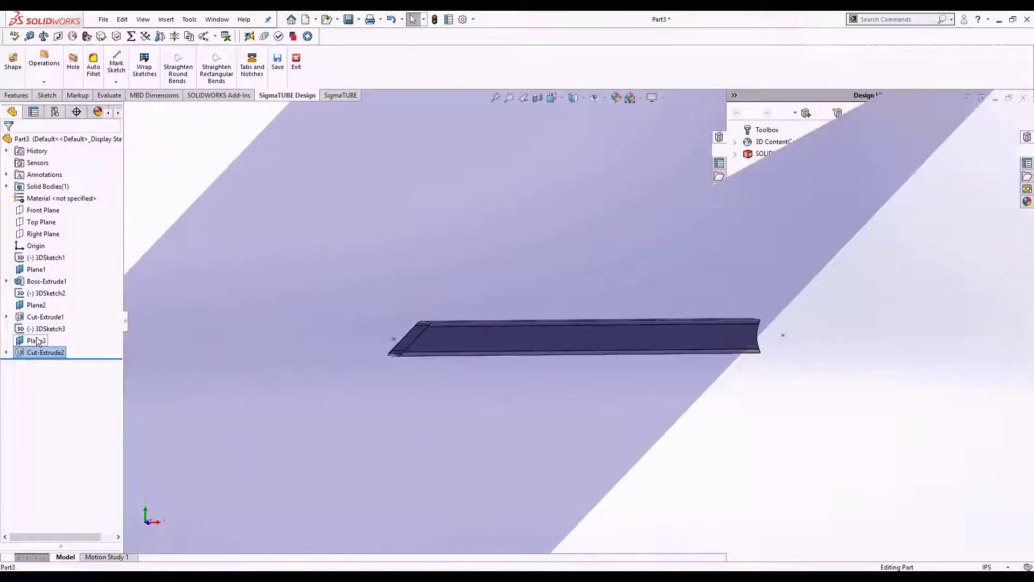
click(162, 228)
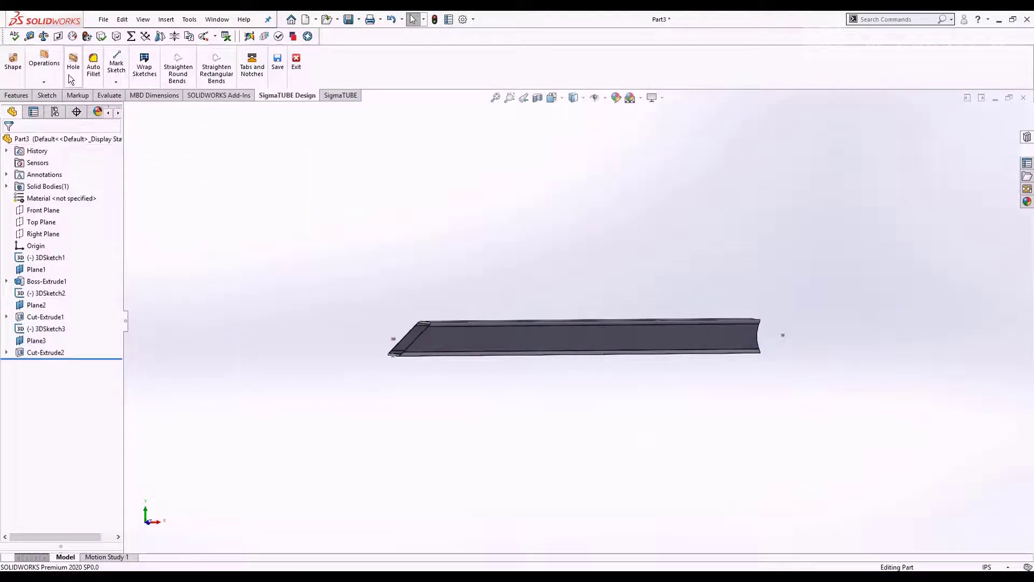
Set the hole type to Slot with size 1 x 0.5 inch
click(76, 81)
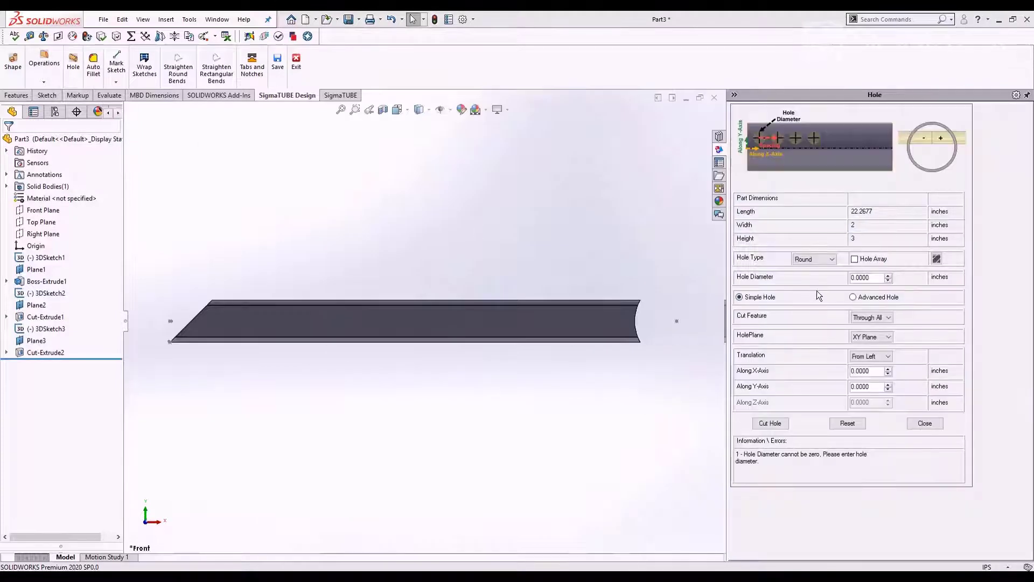
click(816, 259)
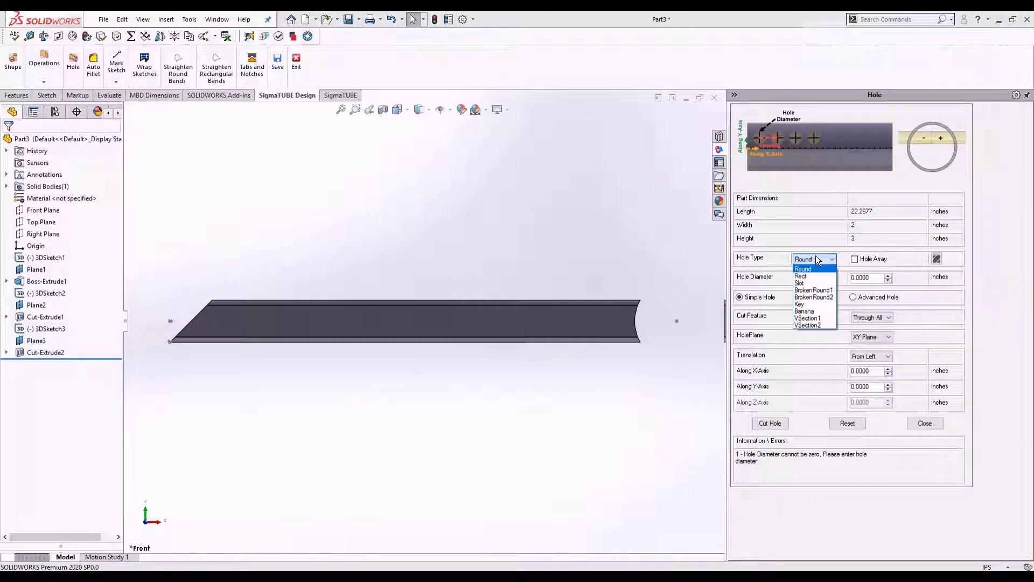
click(812, 283)
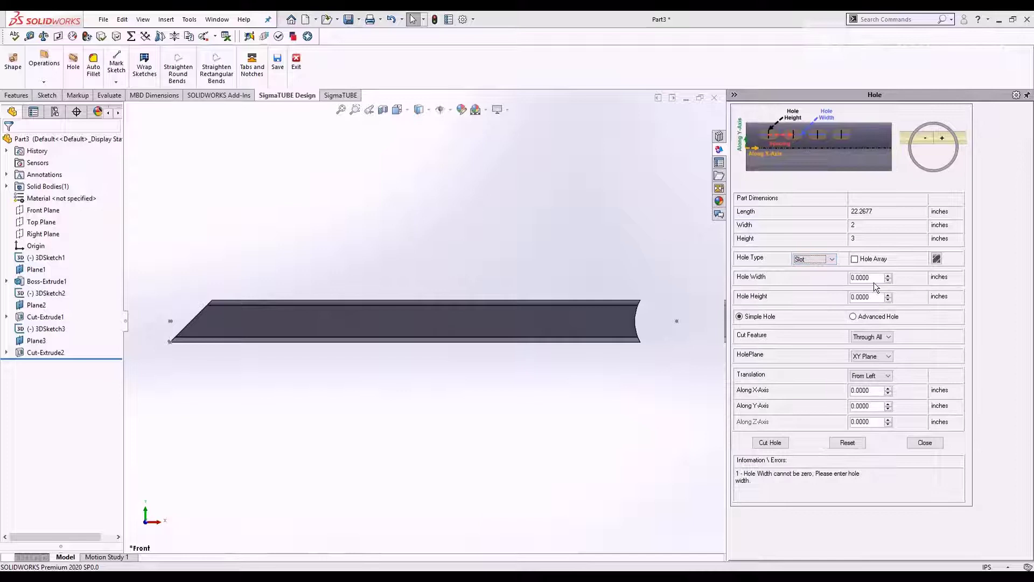
drag(873, 279, 823, 300)
text(1)
text(.5)
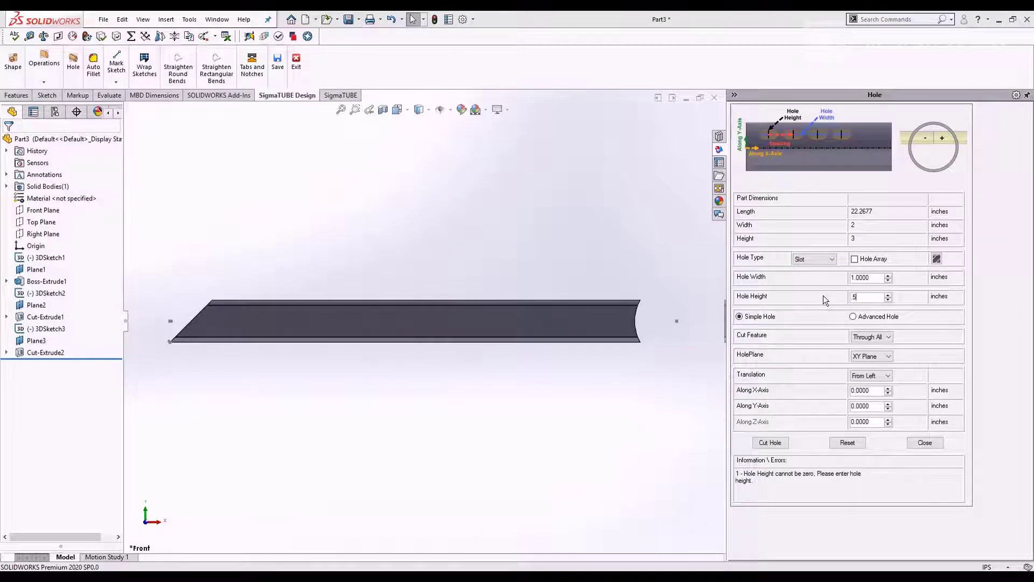
key(Tab)
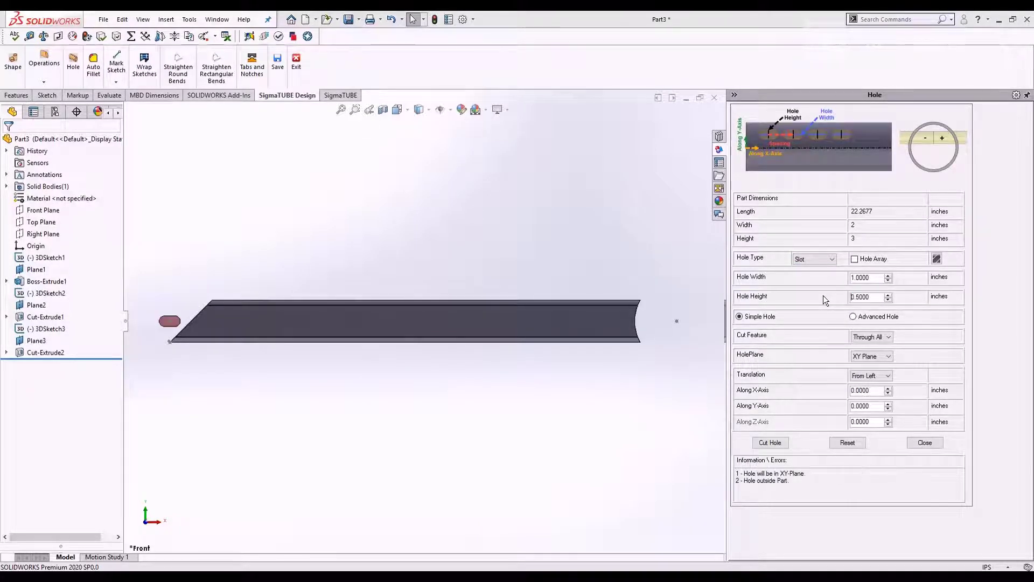
Array four slots at 5-inch spacing, starting at X 3.5, and cut them through the tube
click(854, 259)
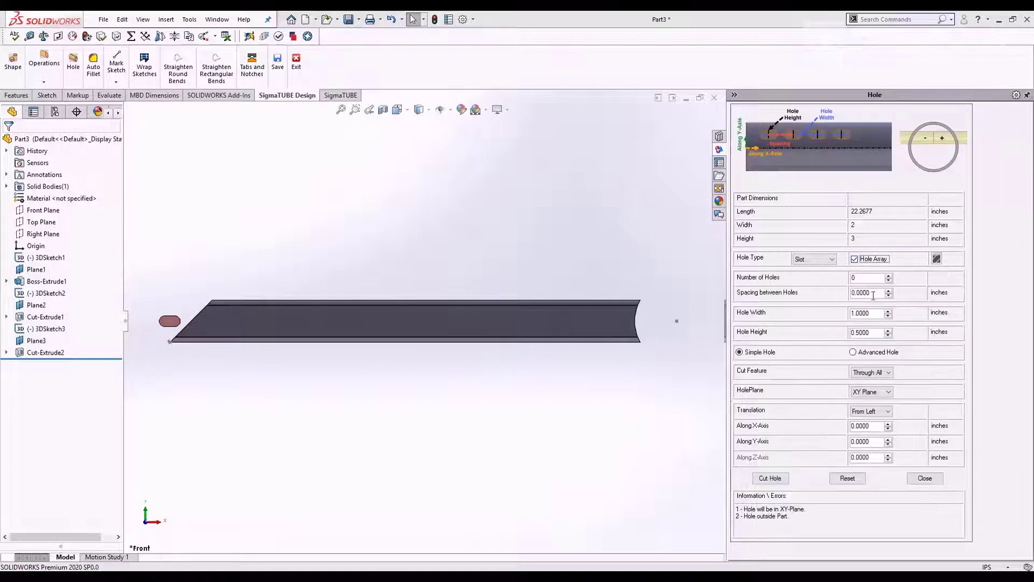
drag(873, 295, 848, 295)
text(5)
click(857, 278)
click(888, 280)
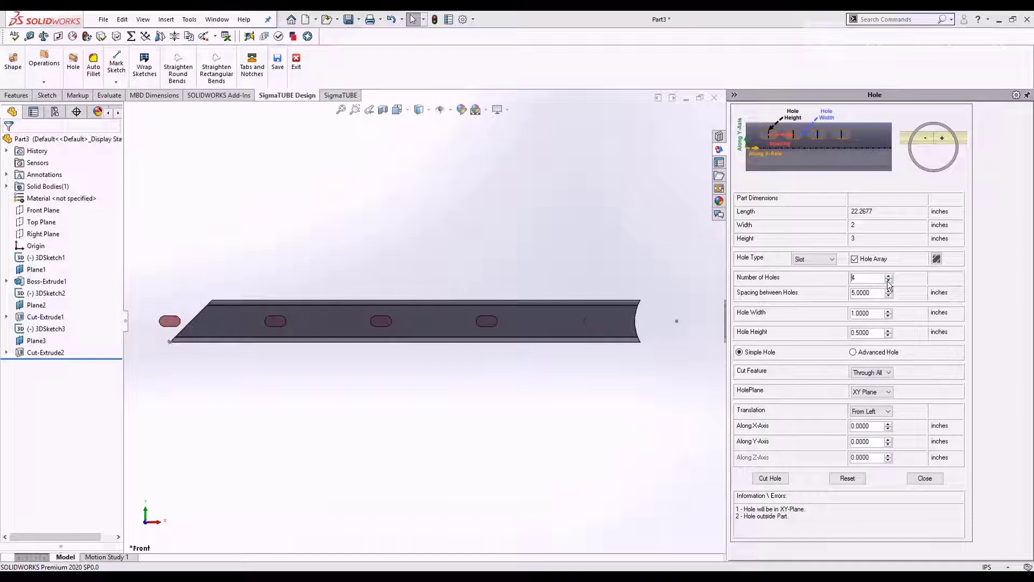
click(888, 424)
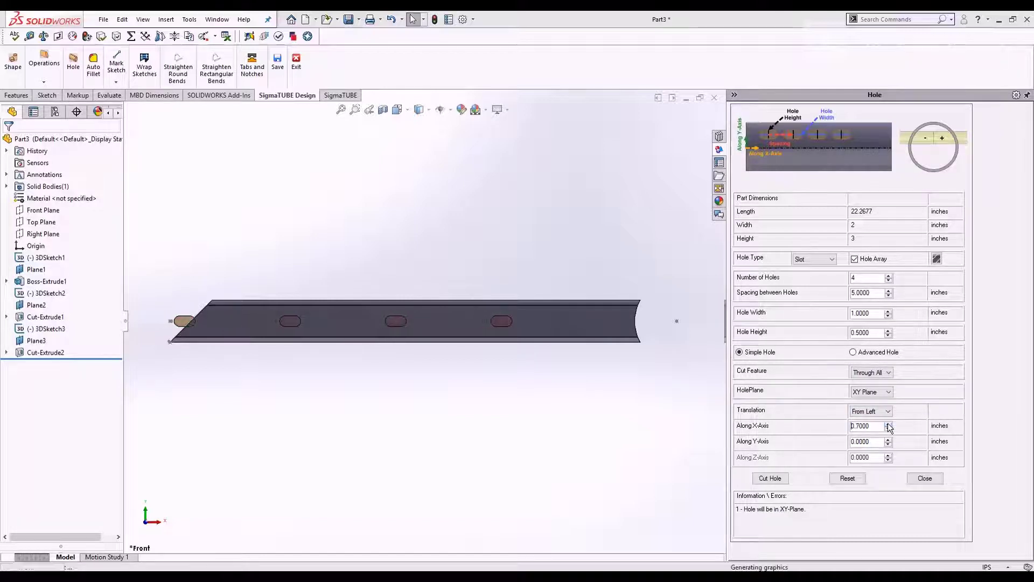
click(889, 424)
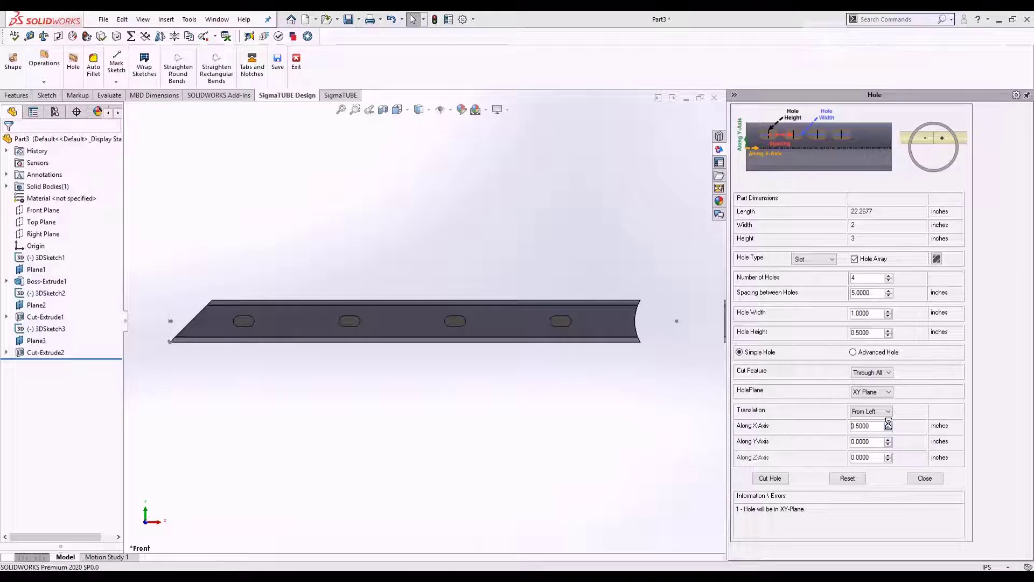
click(786, 477)
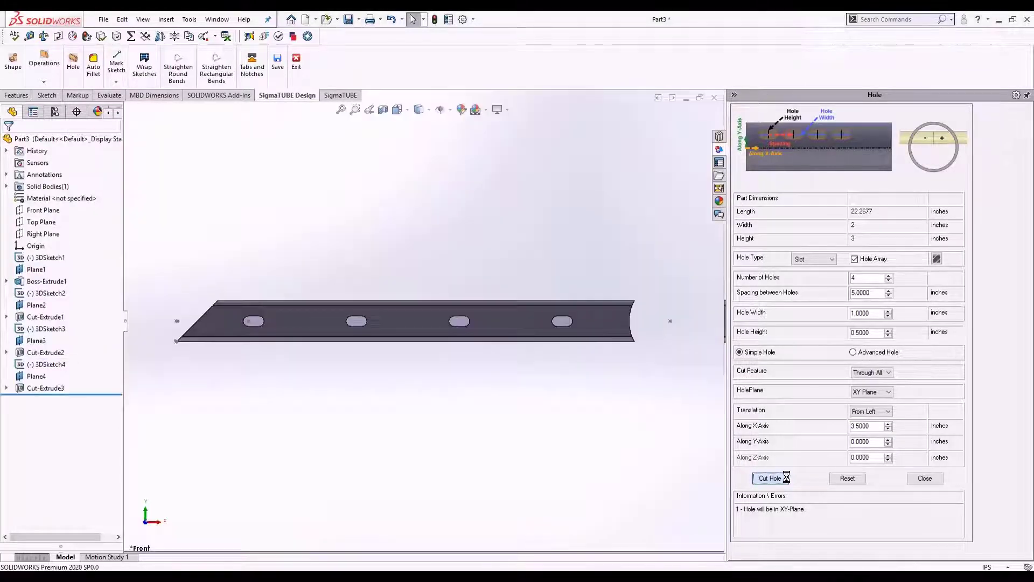
click(916, 478)
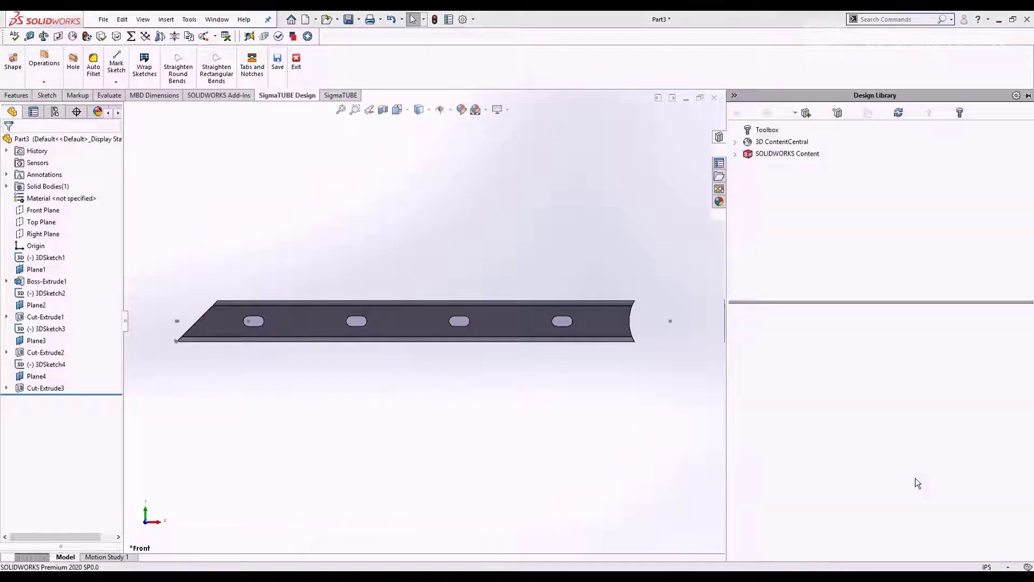
mouse_move(624, 401)
middle_down()
mouse_move(824, 424)
mouse_move(637, 411)
middle_up()
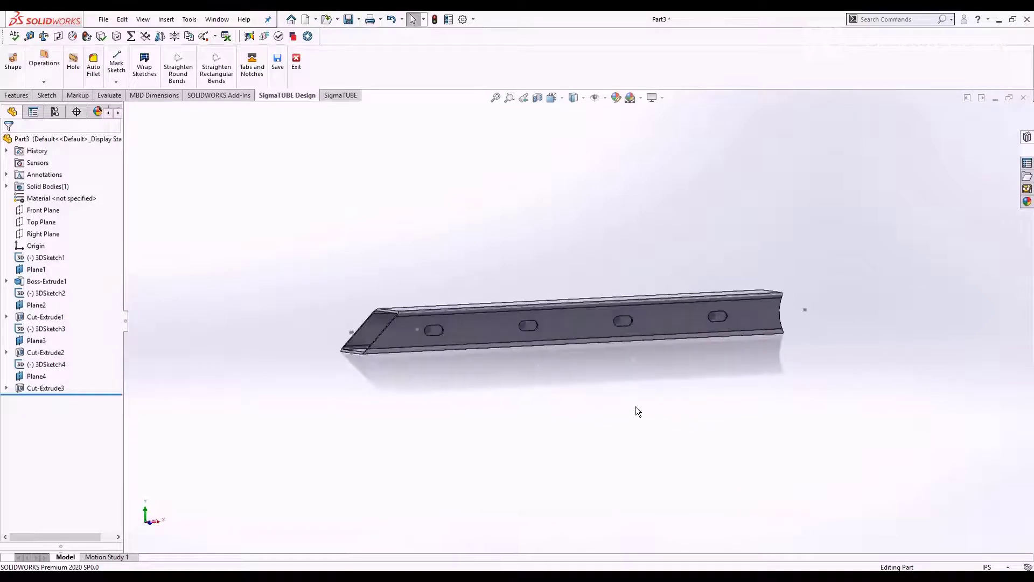
Save the part into the STDataDemo folder as Part3.SLDPRT
click(277, 64)
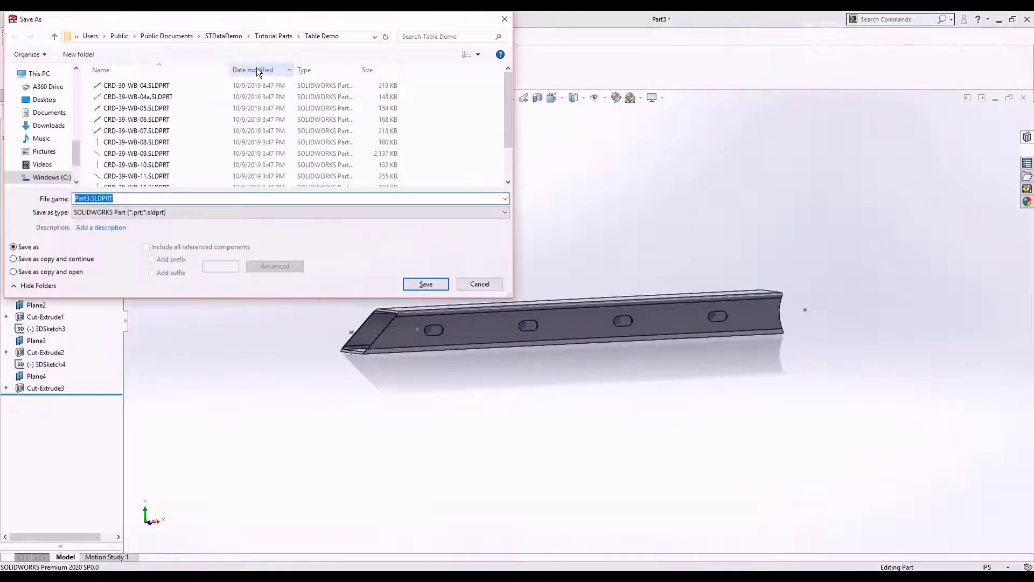
click(231, 36)
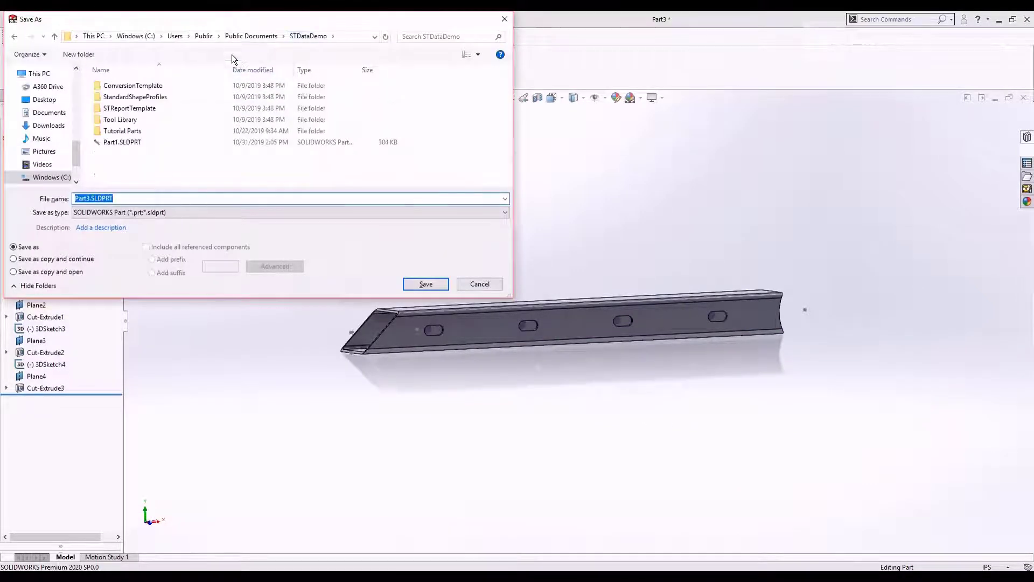
click(429, 279)
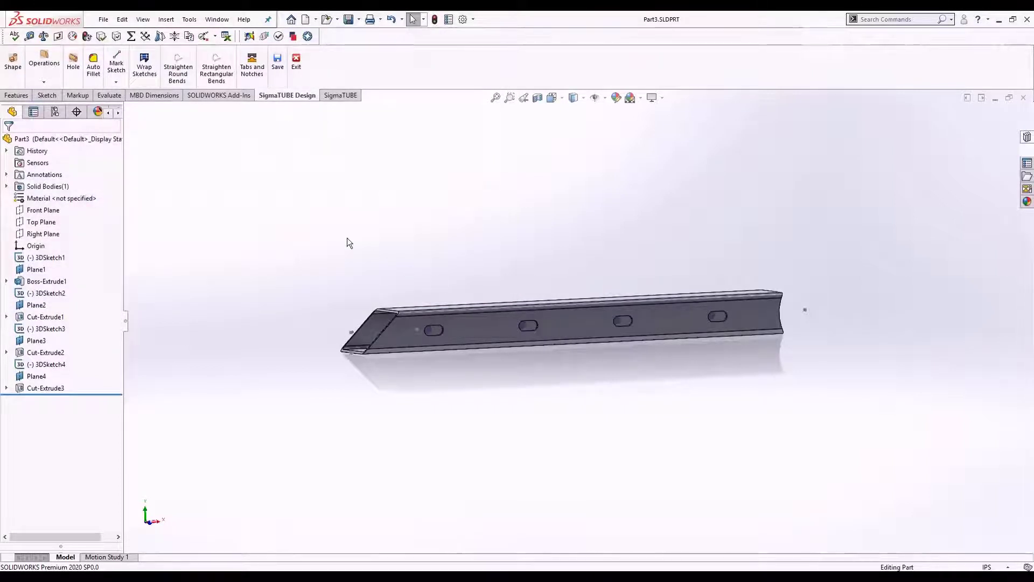
Generate the SigmaTUBE toolpath, producing loops P-1_L1 through P-1_L10, and inspect the tube end
click(117, 113)
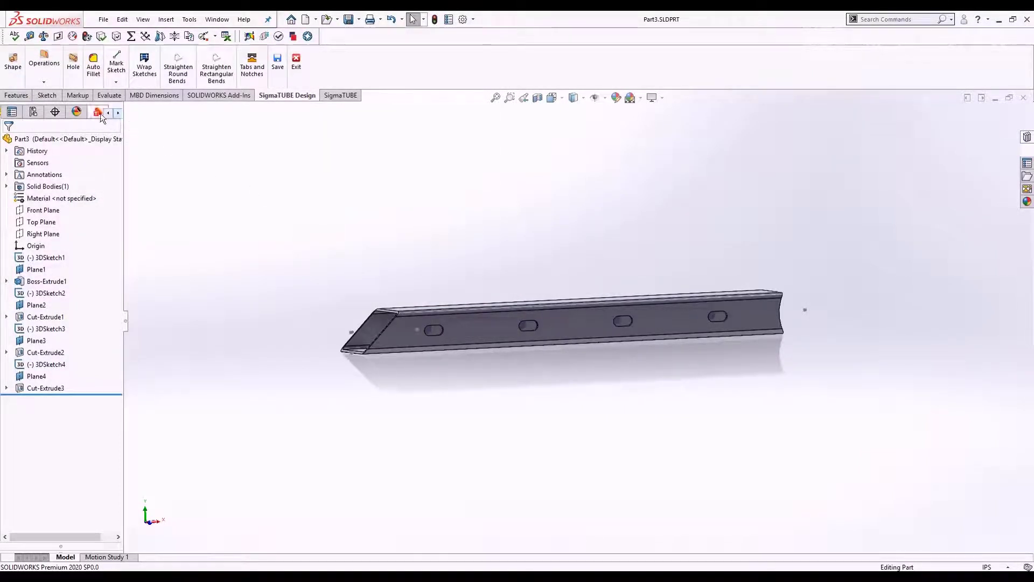
click(98, 113)
click(340, 98)
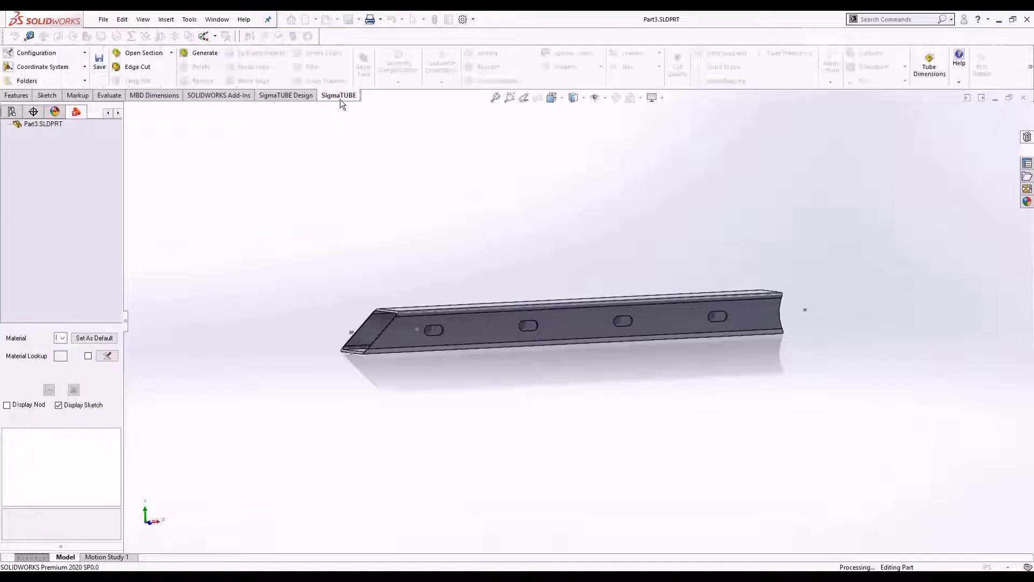
click(203, 55)
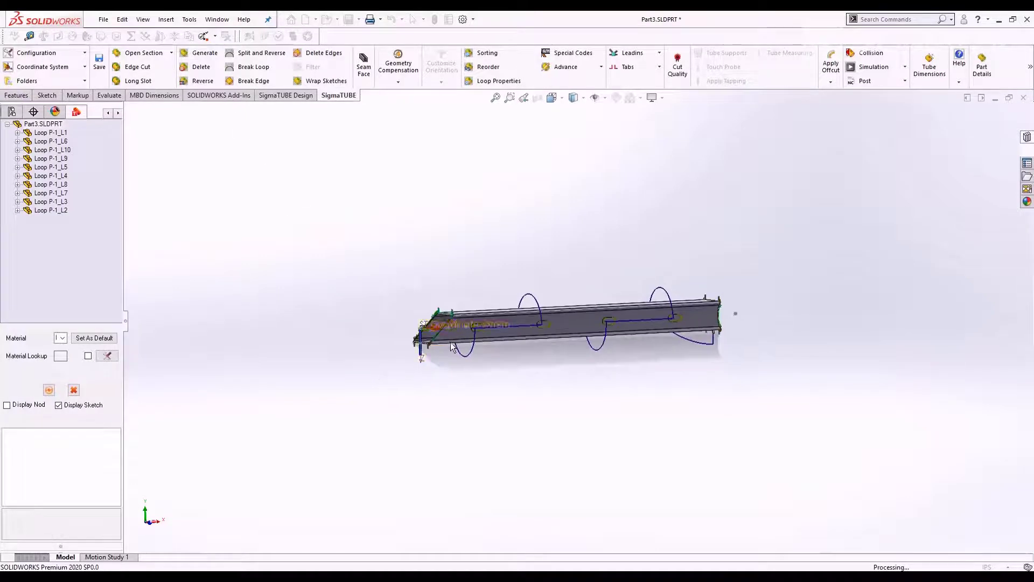
scroll(460, 337, down, 5)
scroll(461, 337, down, 3)
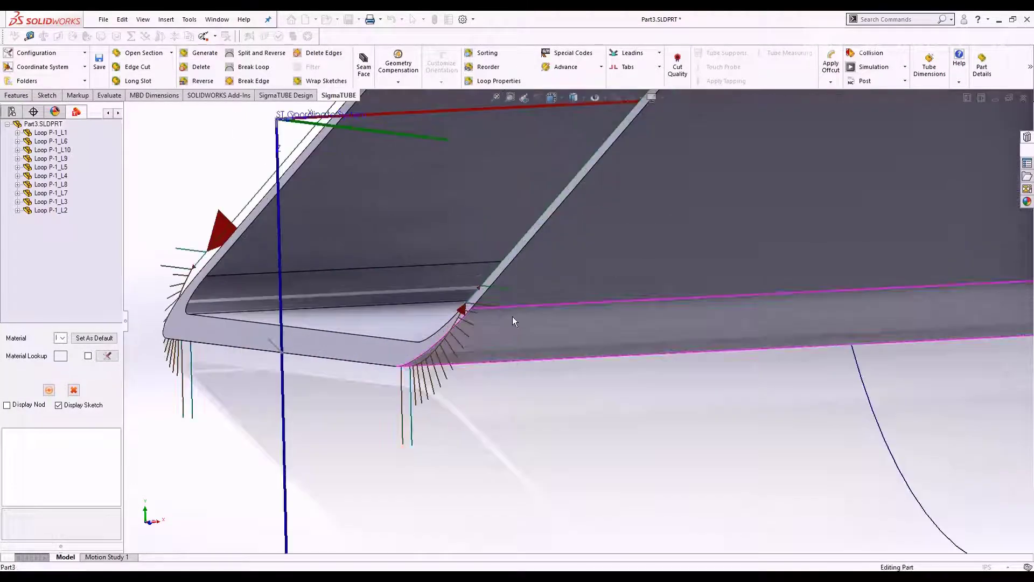
middle_drag(512, 316, 507, 285)
scroll(517, 307, up, 5)
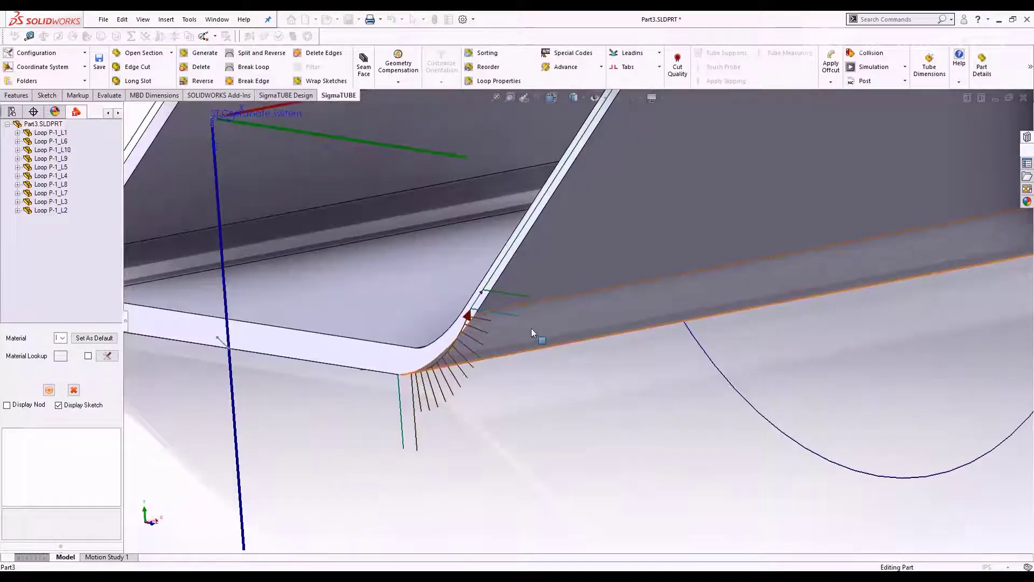
scroll(588, 322, down, 2)
scroll(661, 288, down, 2)
scroll(661, 288, up, 5)
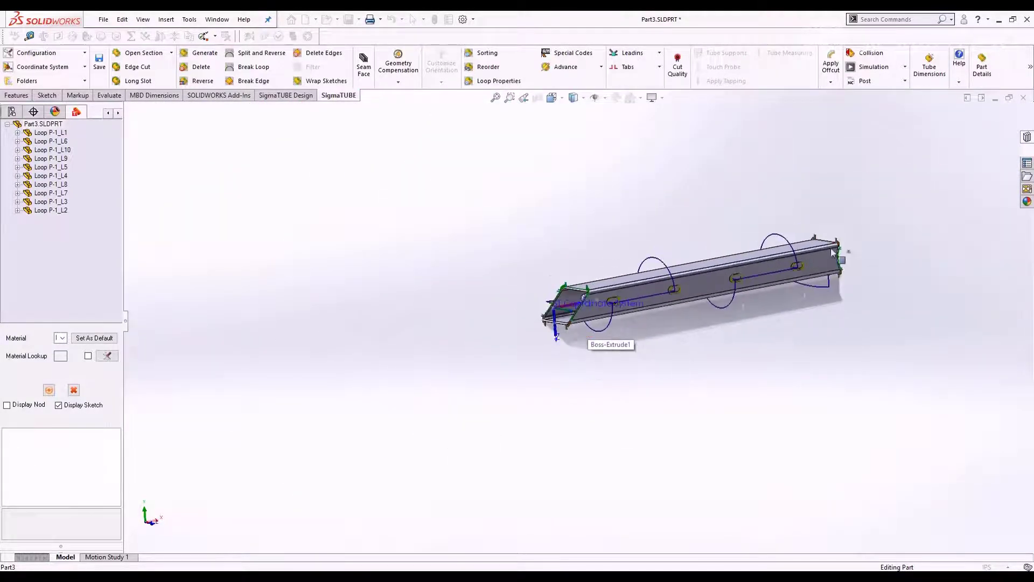
scroll(828, 266, down, 2)
Post the tube toolpath, play its cutting simulation, and open DemoAsm.SLDASM
click(861, 81)
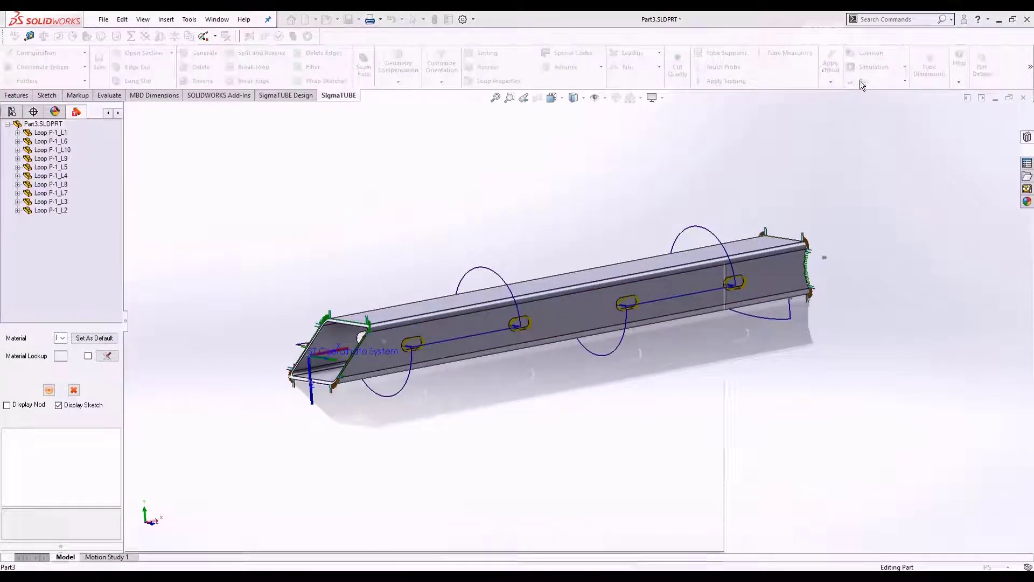
click(829, 164)
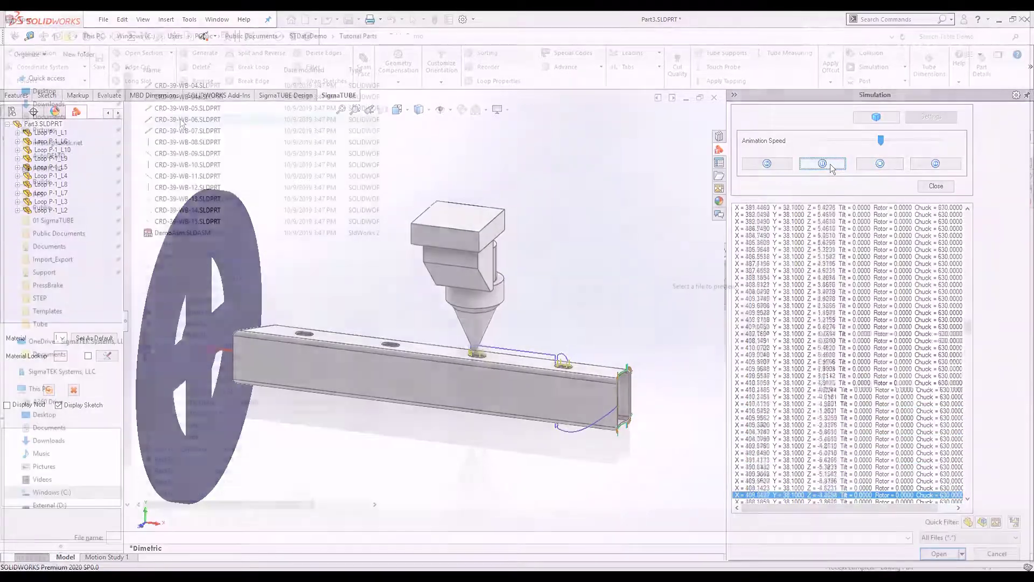
double_click(184, 230)
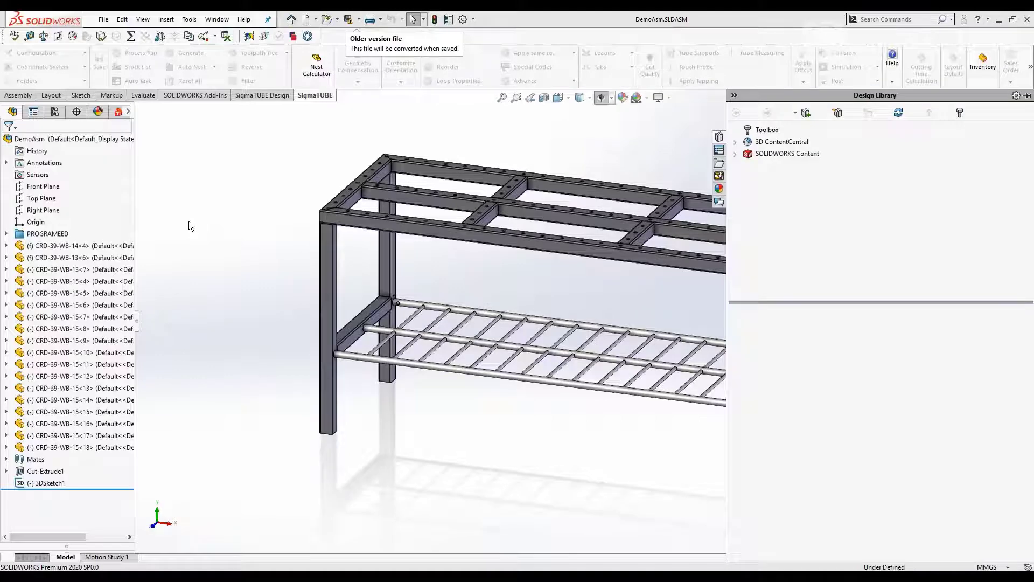
Process all twelve parts in the SigmaTUBE Part List and set a batch quantity of 2
click(116, 113)
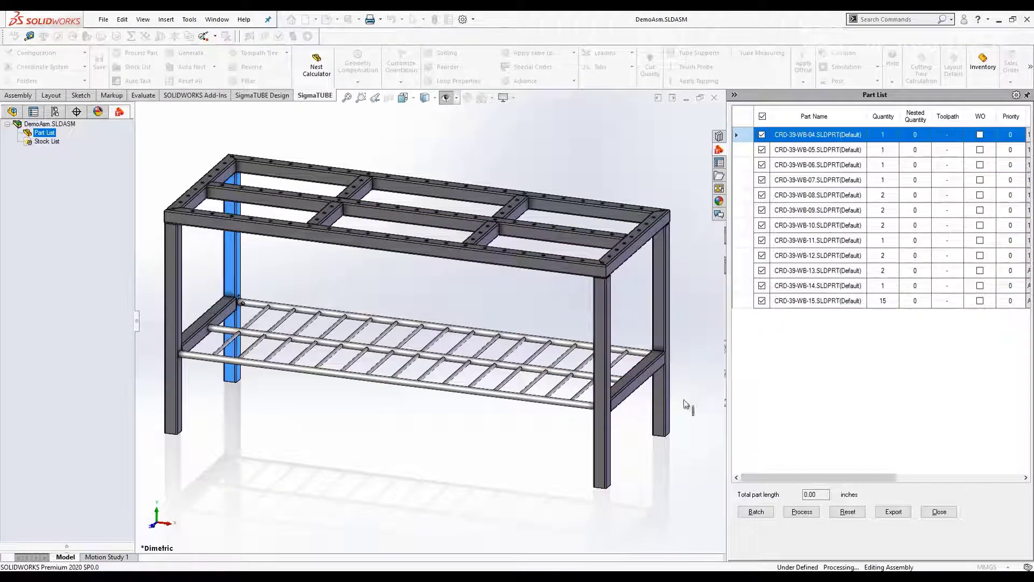
click(801, 511)
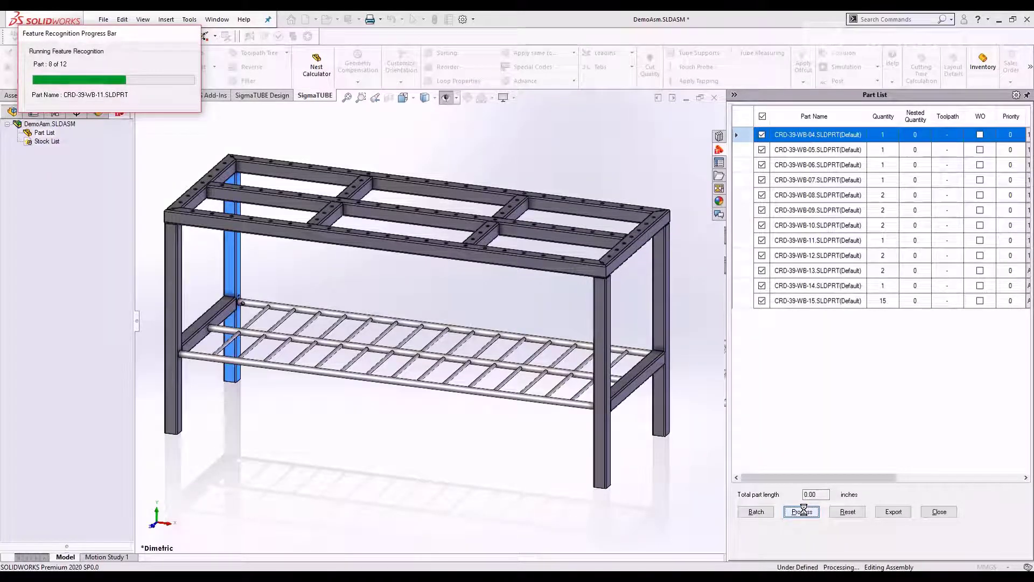
click(769, 511)
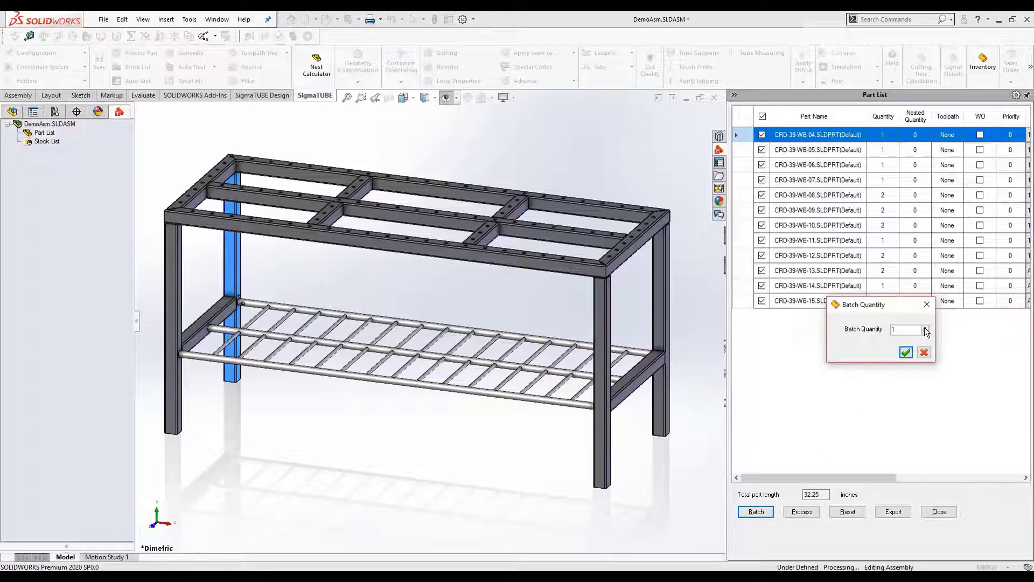
click(905, 352)
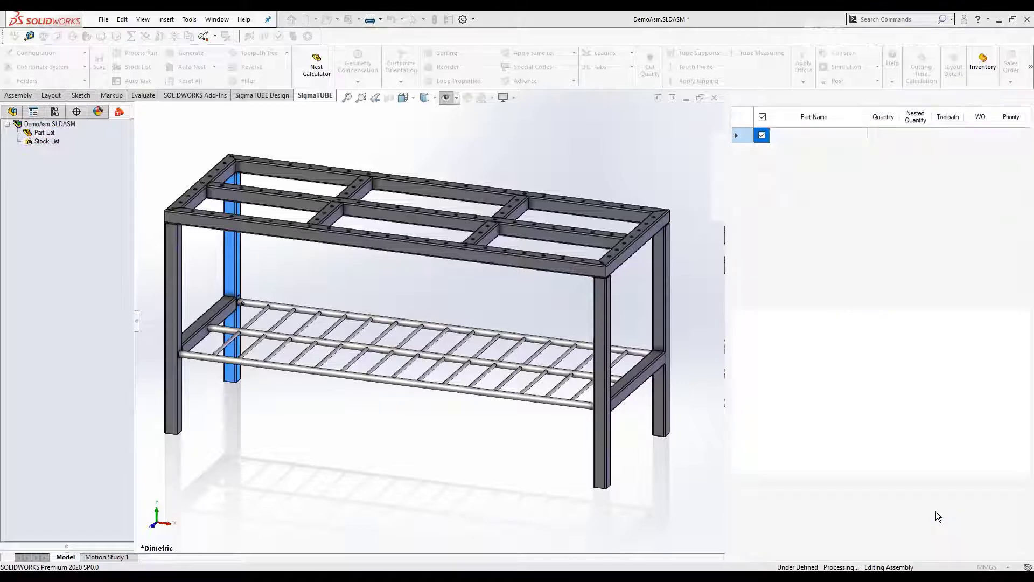
click(938, 512)
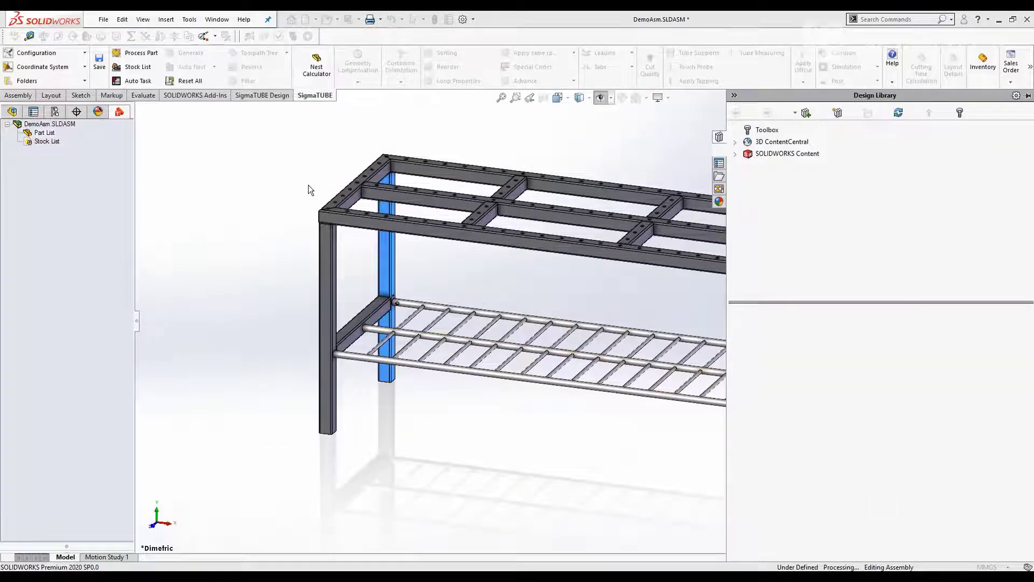
Auto-create tasks T1–T3, then add 240-inch stock with Infinity quantity for all three profiles
click(136, 83)
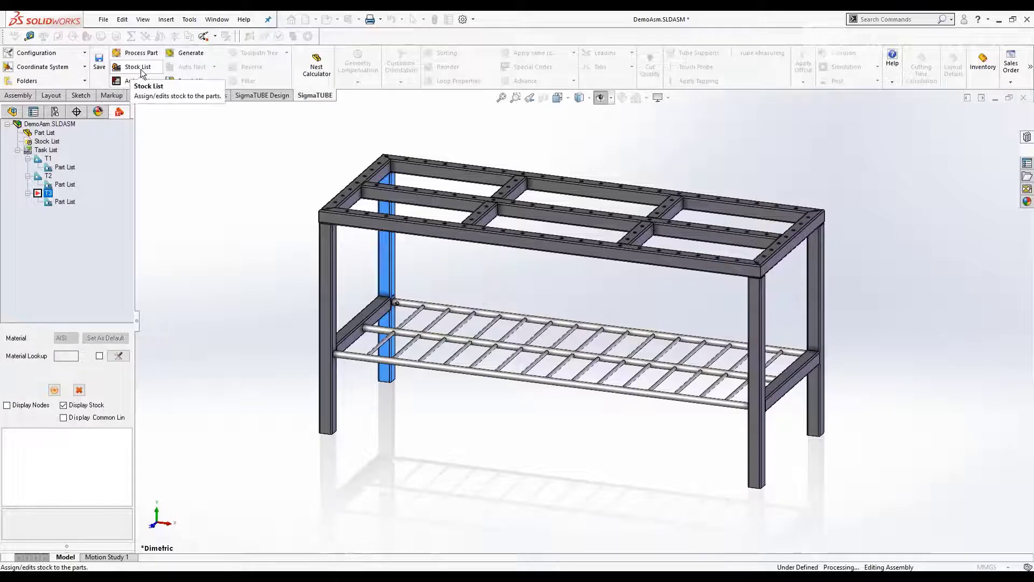
click(143, 73)
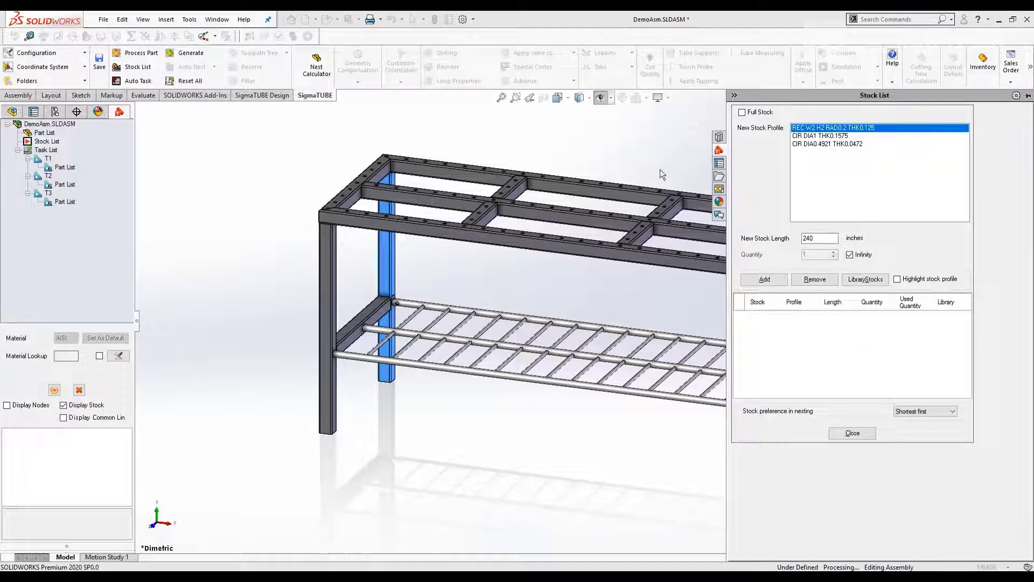
shift+click(807, 144)
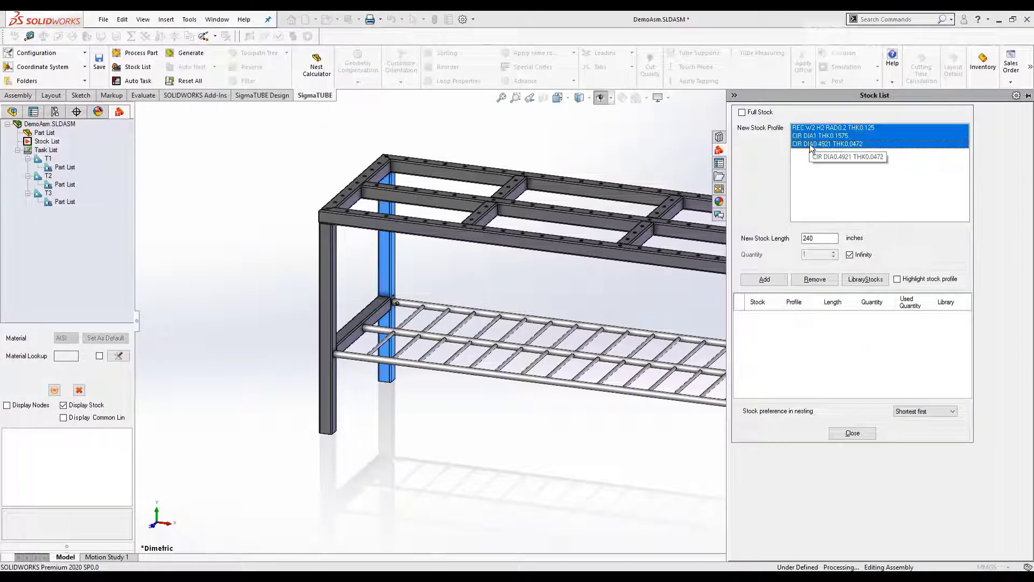
click(777, 280)
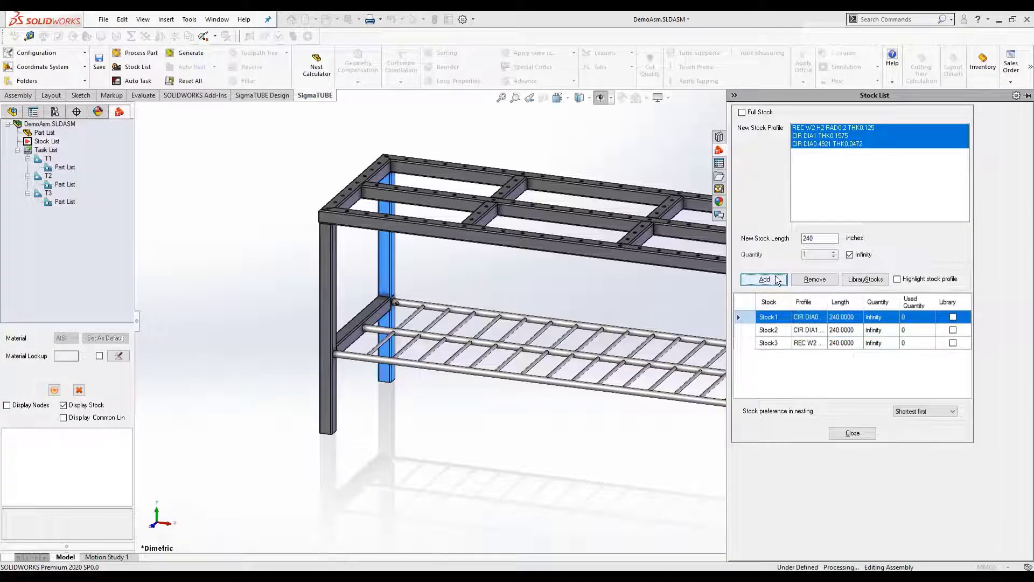
click(854, 433)
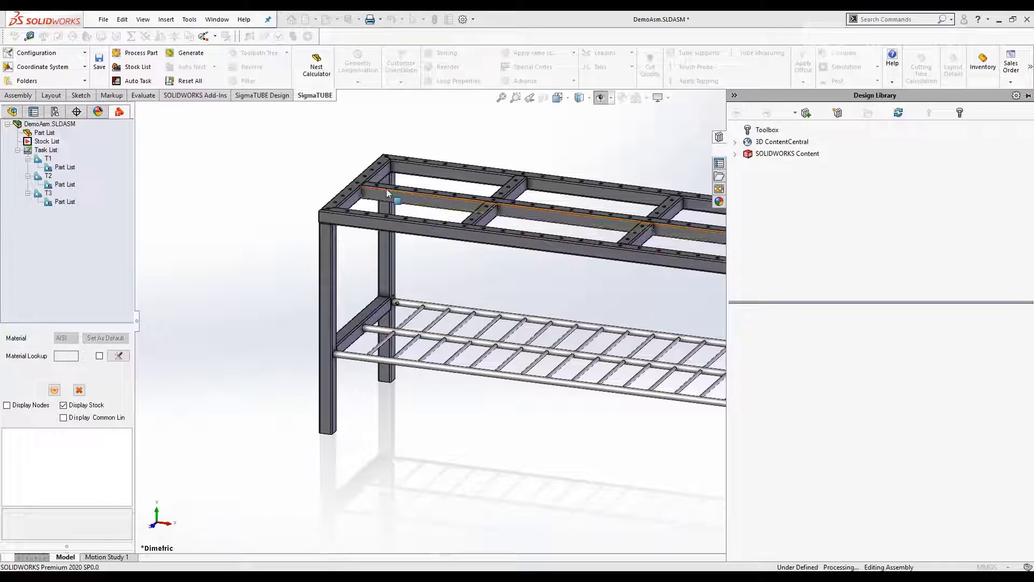
Generate toolpaths for all parts and auto-nest them into stock layouts for each task
click(180, 53)
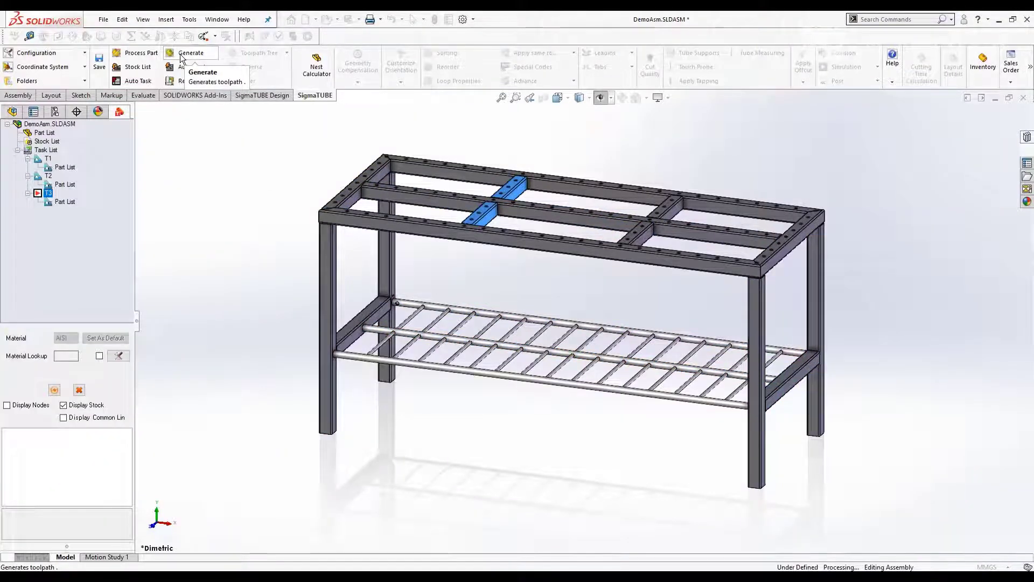
click(182, 67)
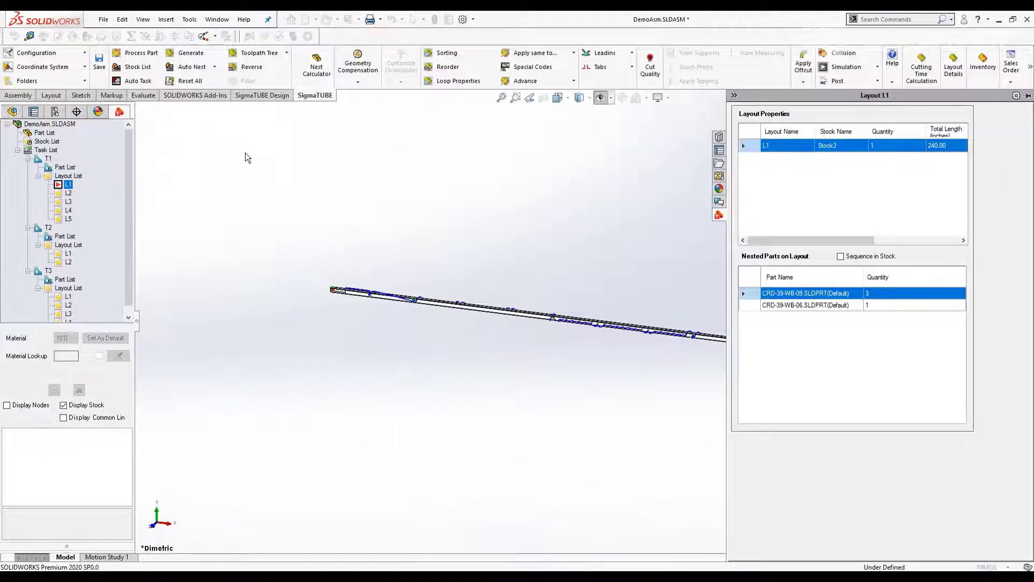
scroll(692, 346, down, 5)
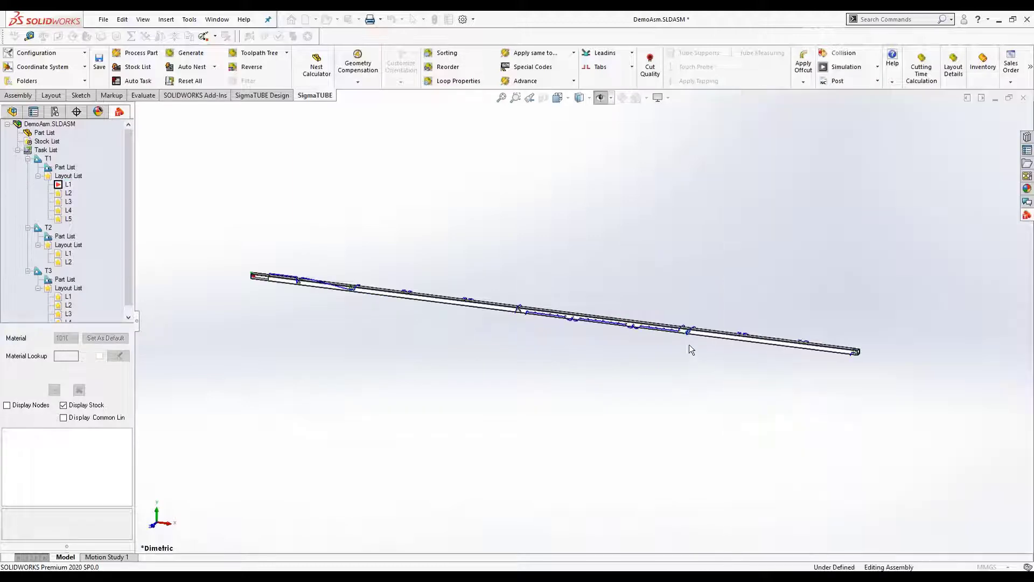
scroll(616, 321, down, 6)
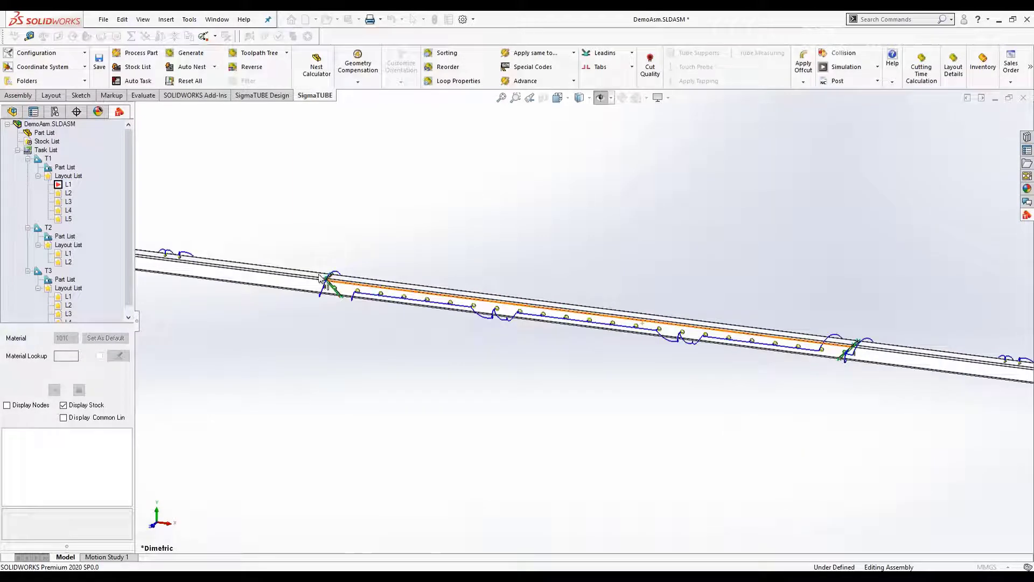
scroll(475, 334, down, 3)
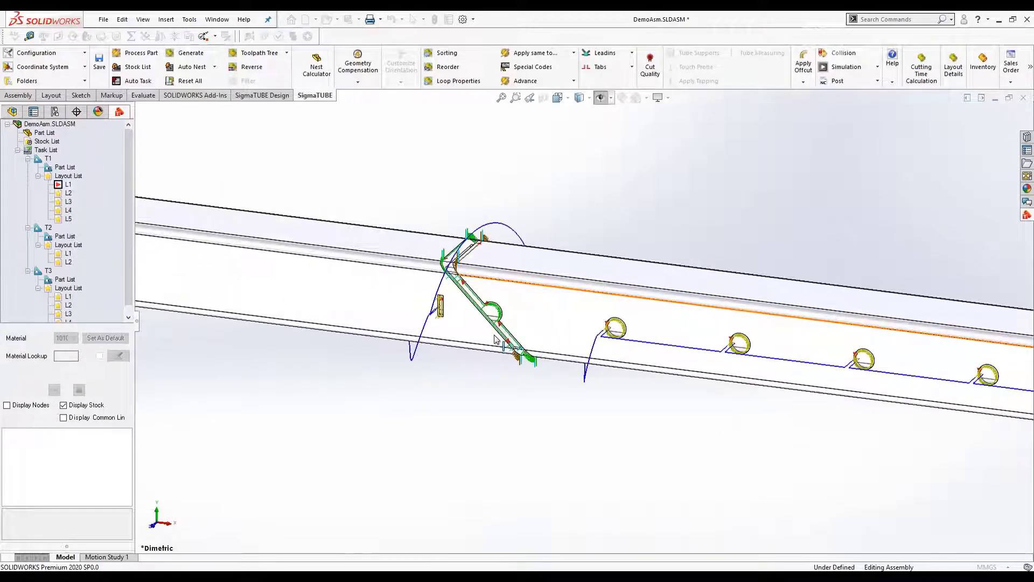
Review Layout L1 of task T2, then Layout L1 of task T1
double_click(67, 253)
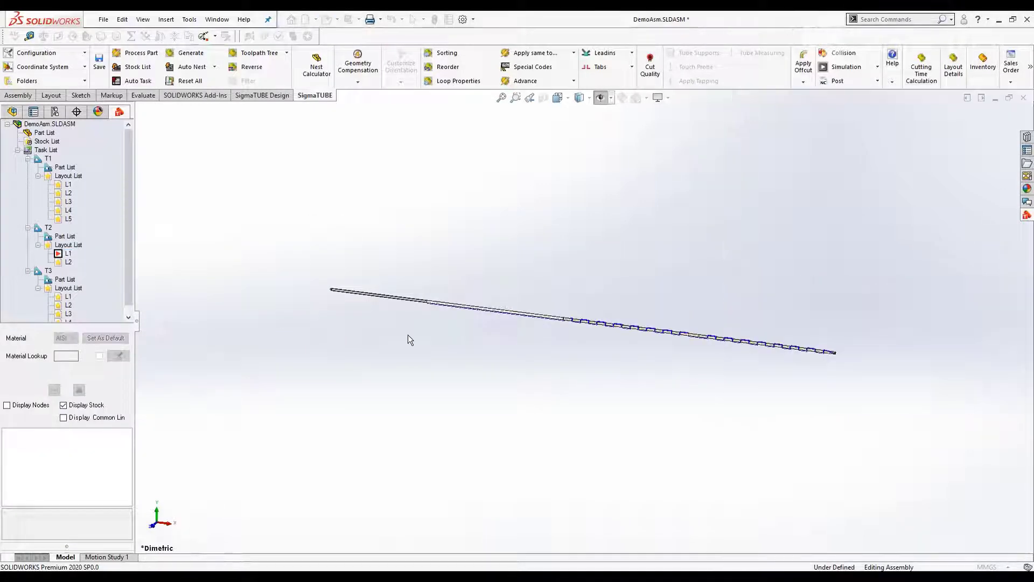
scroll(674, 338, down, 3)
scroll(668, 336, down, 5)
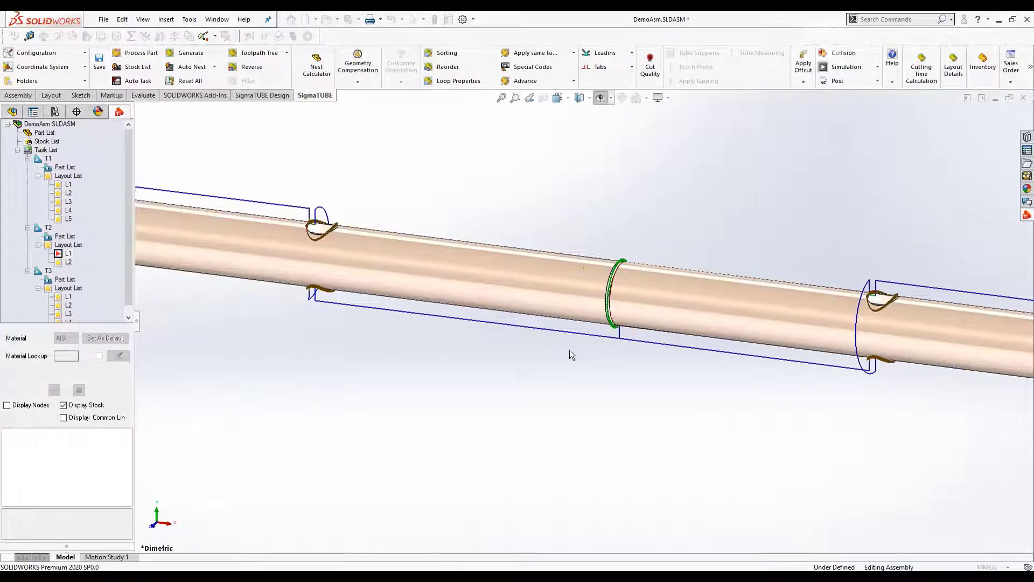
scroll(570, 350, up, 8)
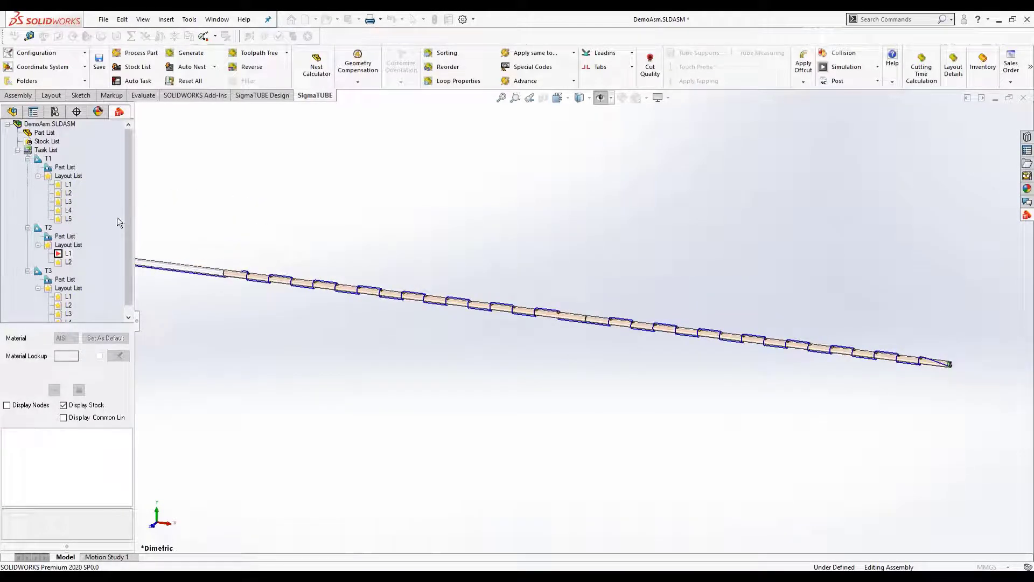
double_click(68, 185)
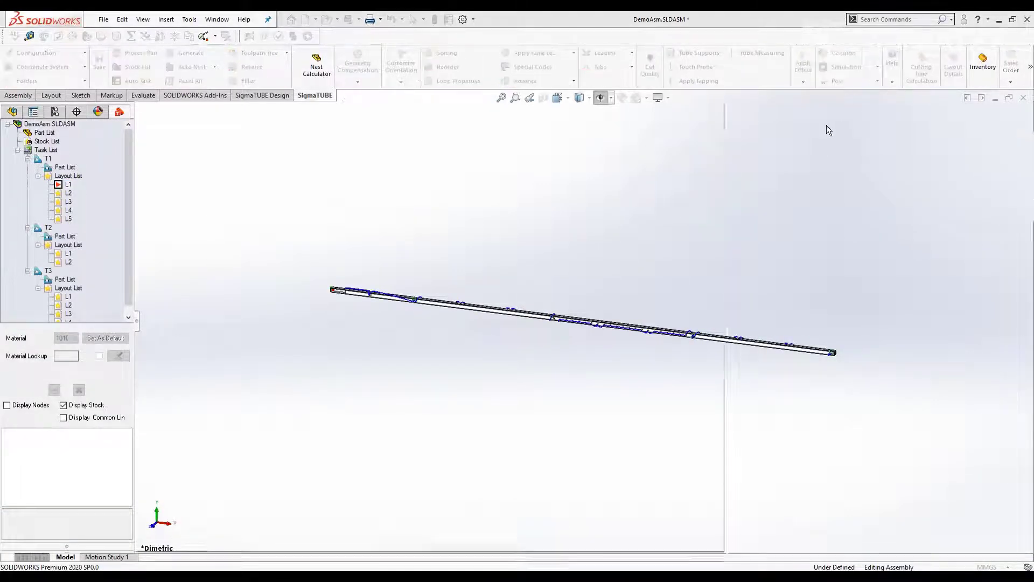
Play the SigmaTUBE cutting simulation for layout L1 of T1, showing X/Y/Z and chuck coordinates
click(829, 162)
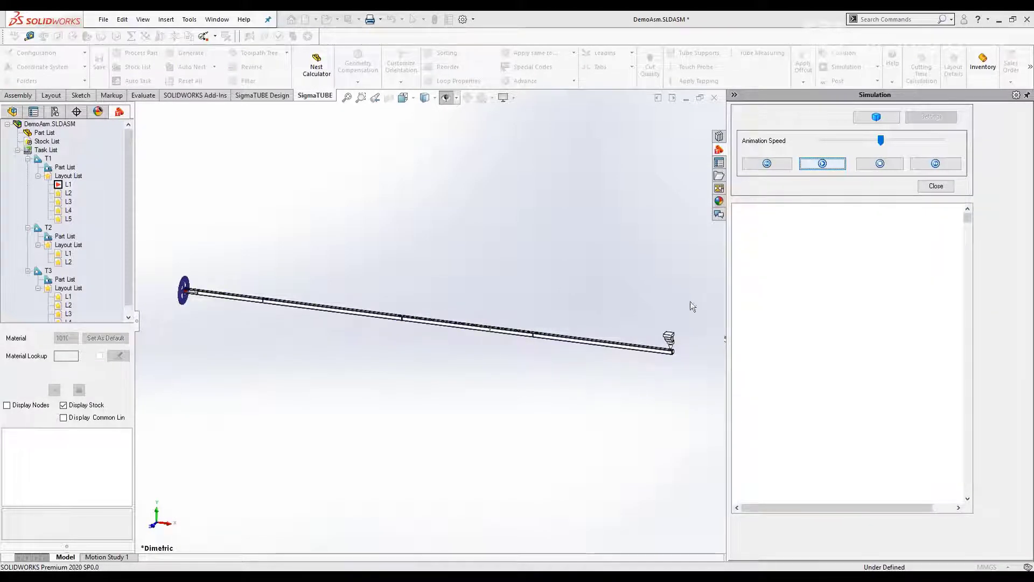
scroll(689, 323, down, 3)
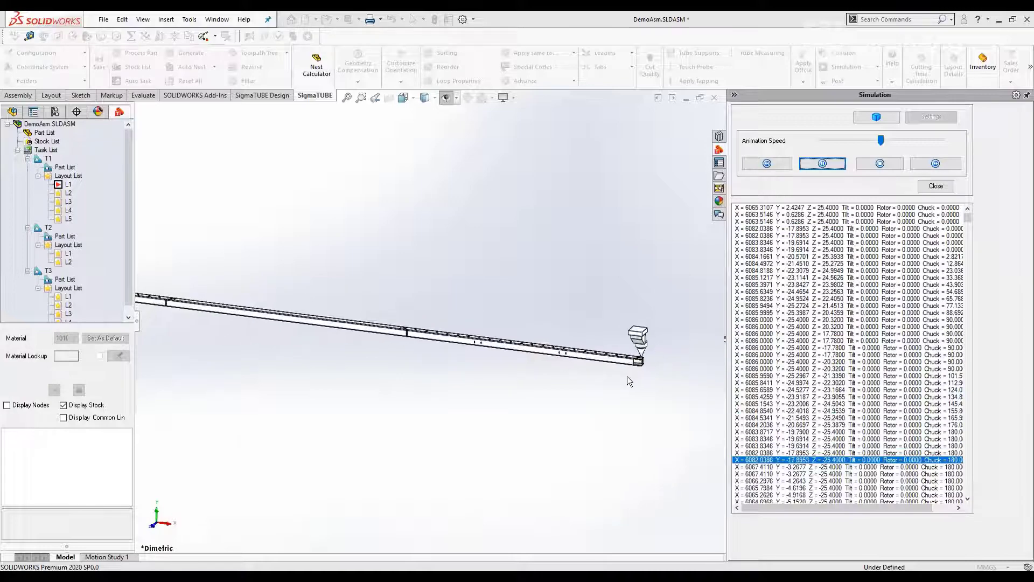